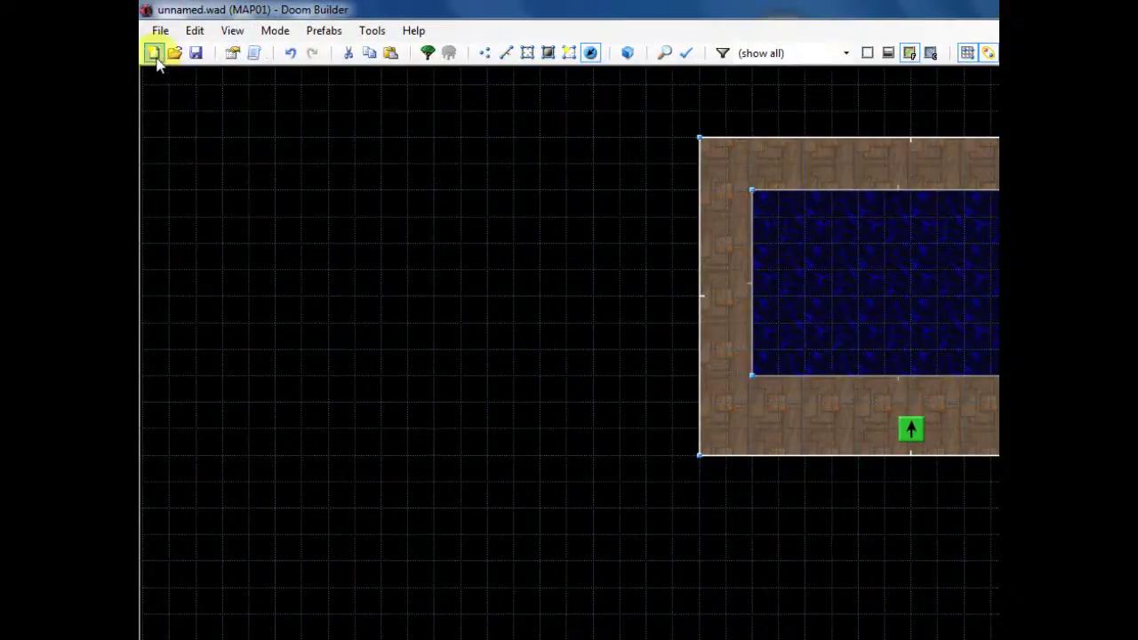
left_click(154, 54)
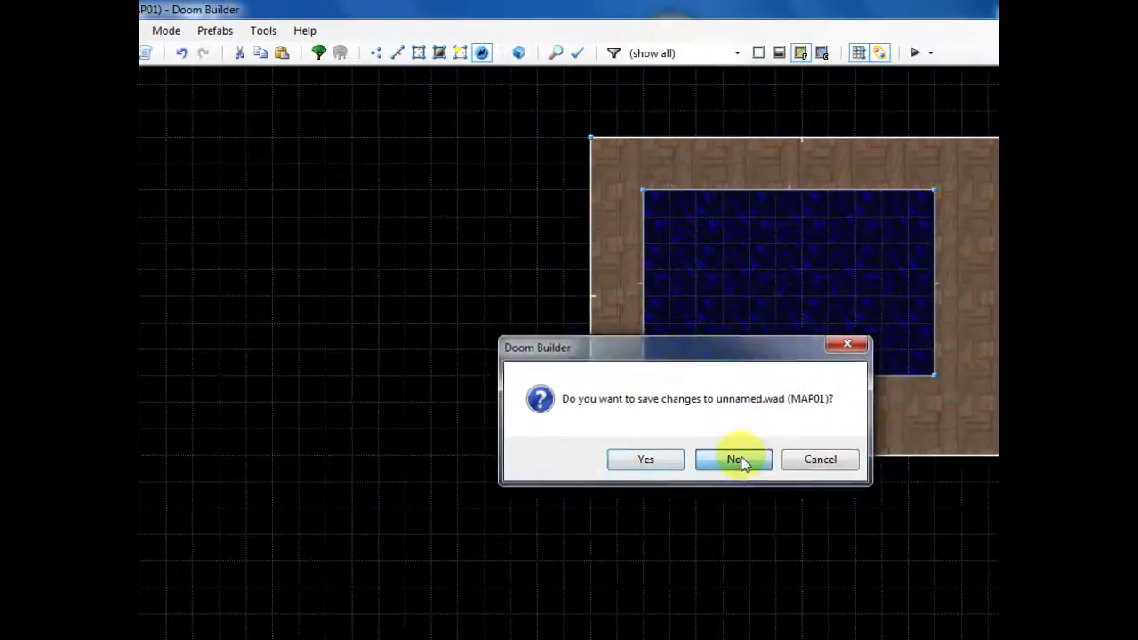
left_click(843, 459)
left_click(783, 252)
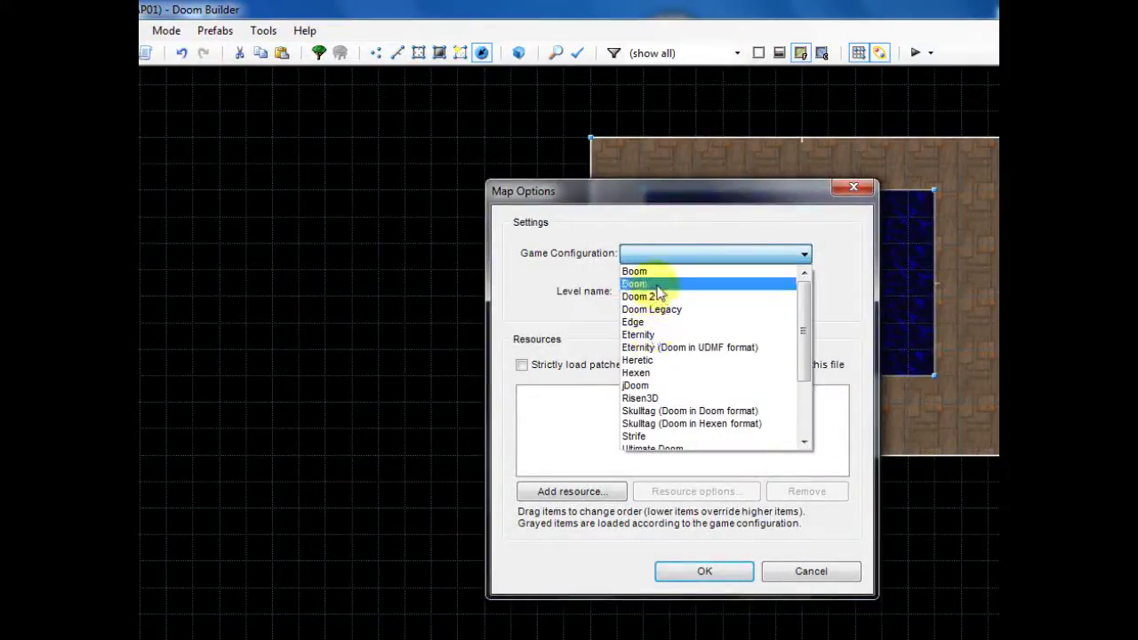
scroll(655, 349, "down", 3)
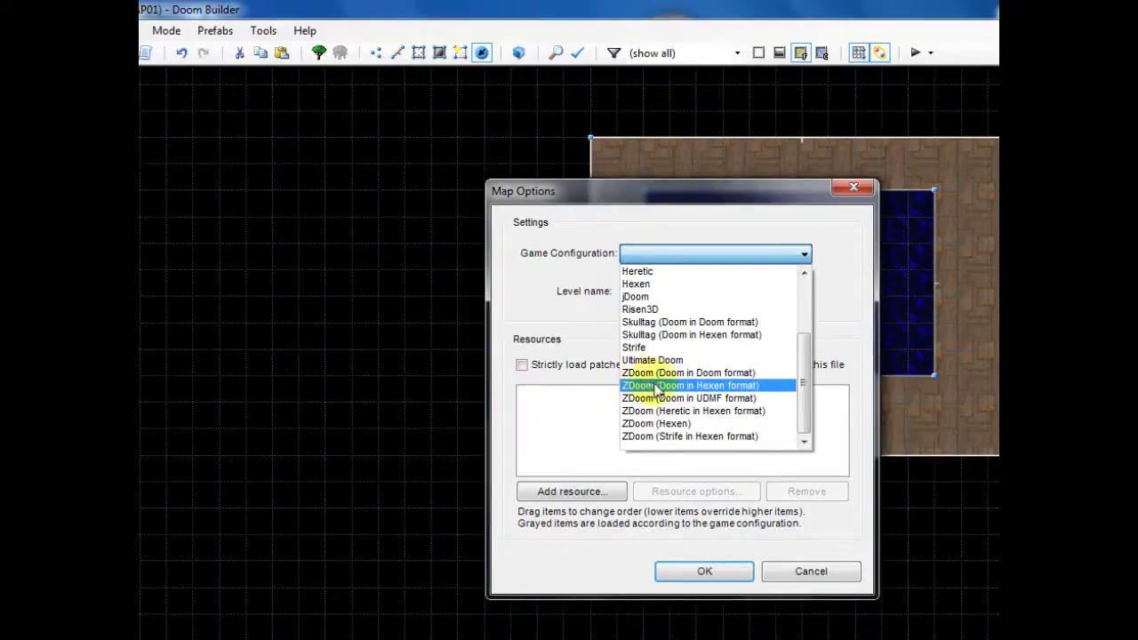
left_click(834, 309)
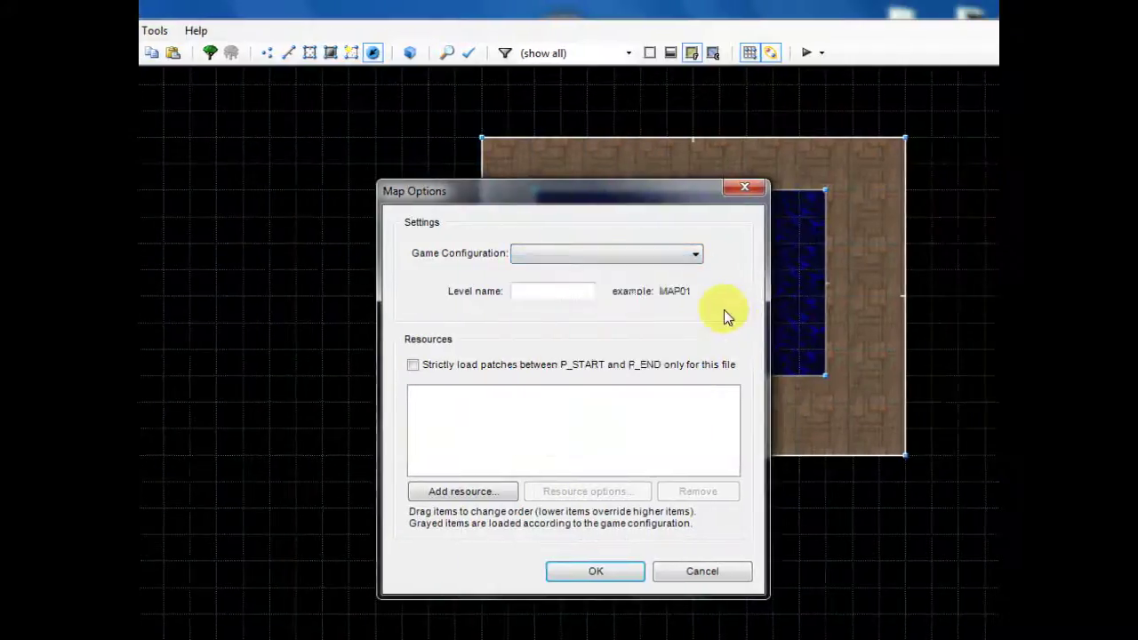
left_click(561, 254)
scroll(568, 356, "down", 3)
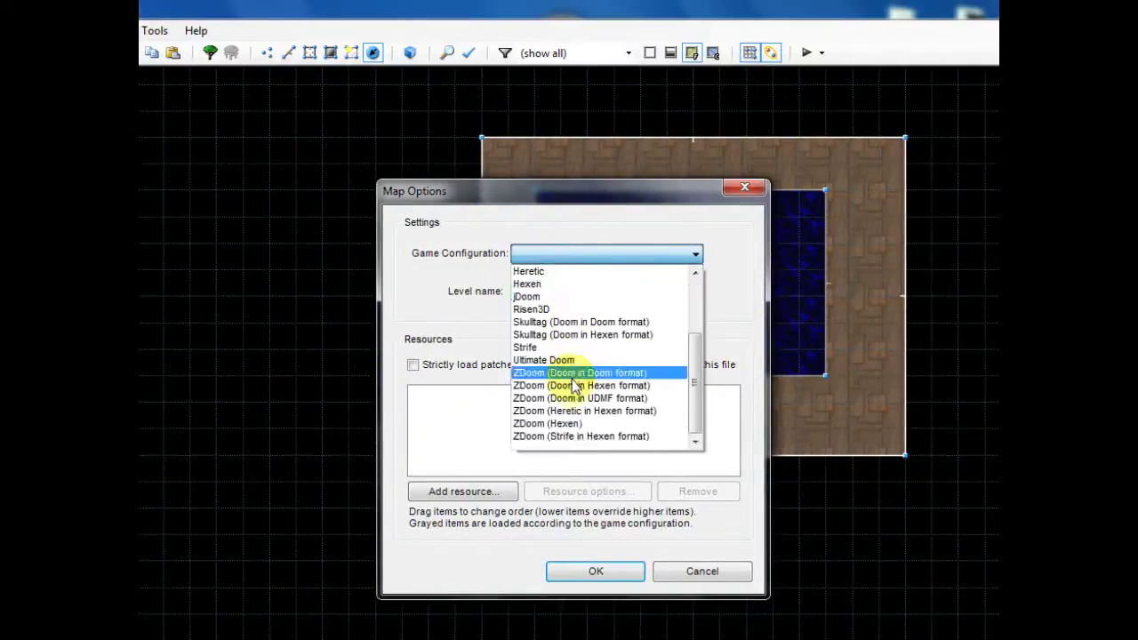
left_click(574, 386)
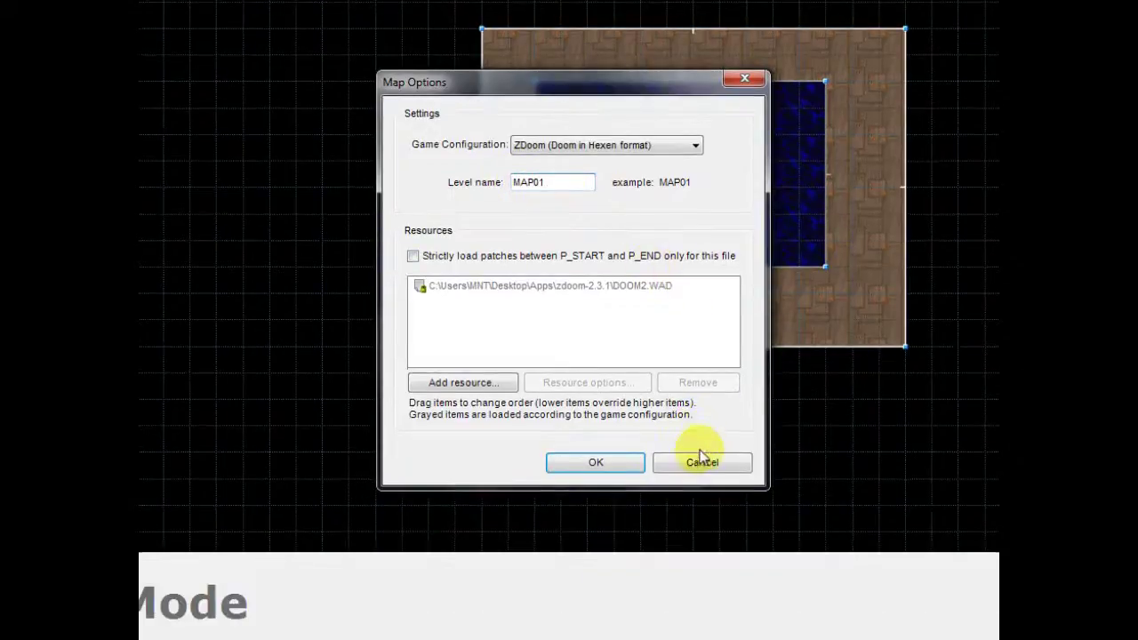
left_click(702, 513)
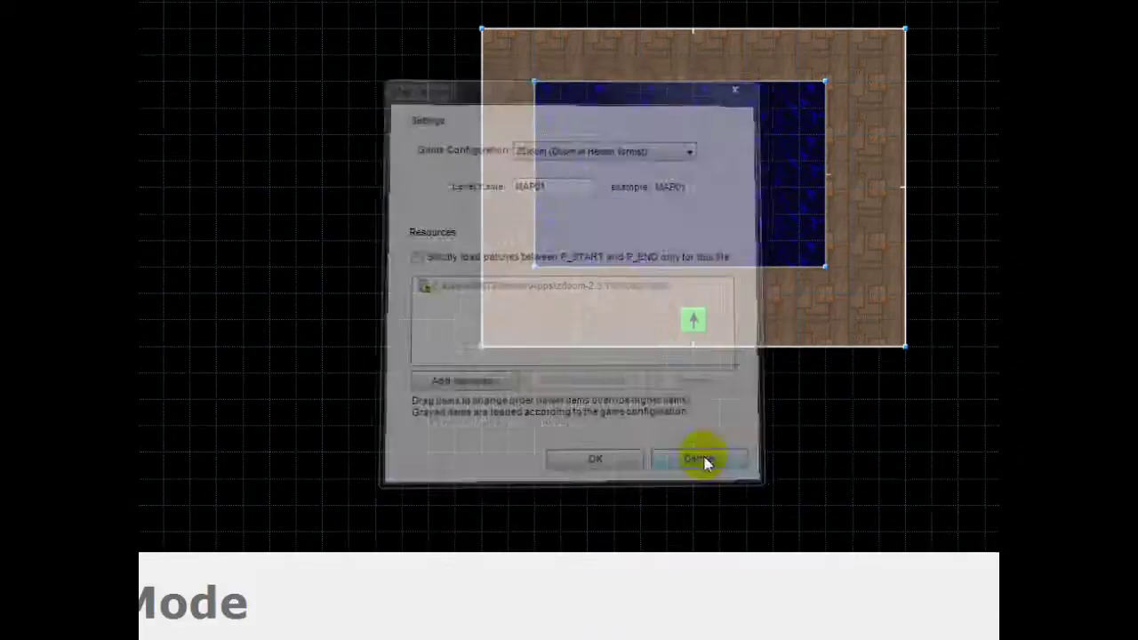
Step: Examine the sunken water pool and its surrounding walls in the 3D visual mode
key("Right")
key("Up")
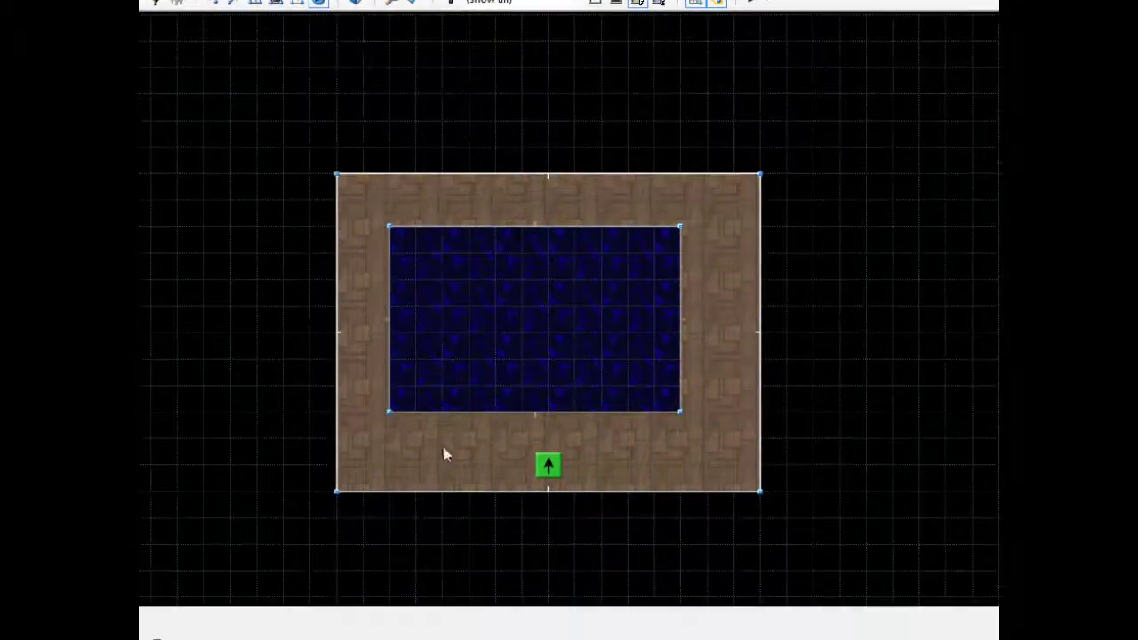
left_click(355, 2)
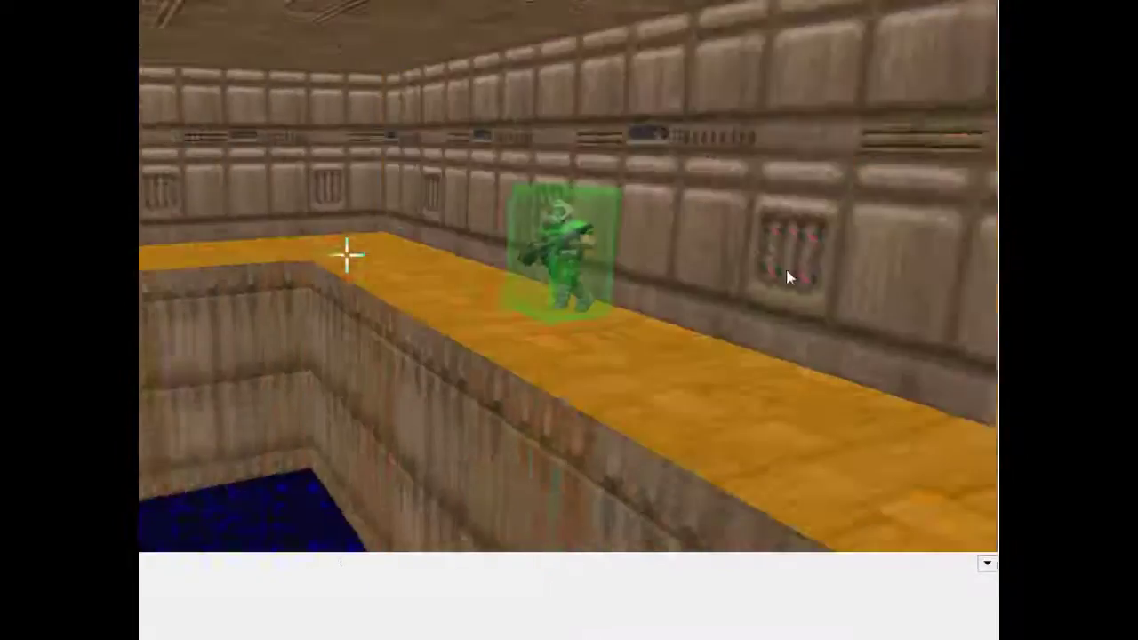
key("e")
key("d")
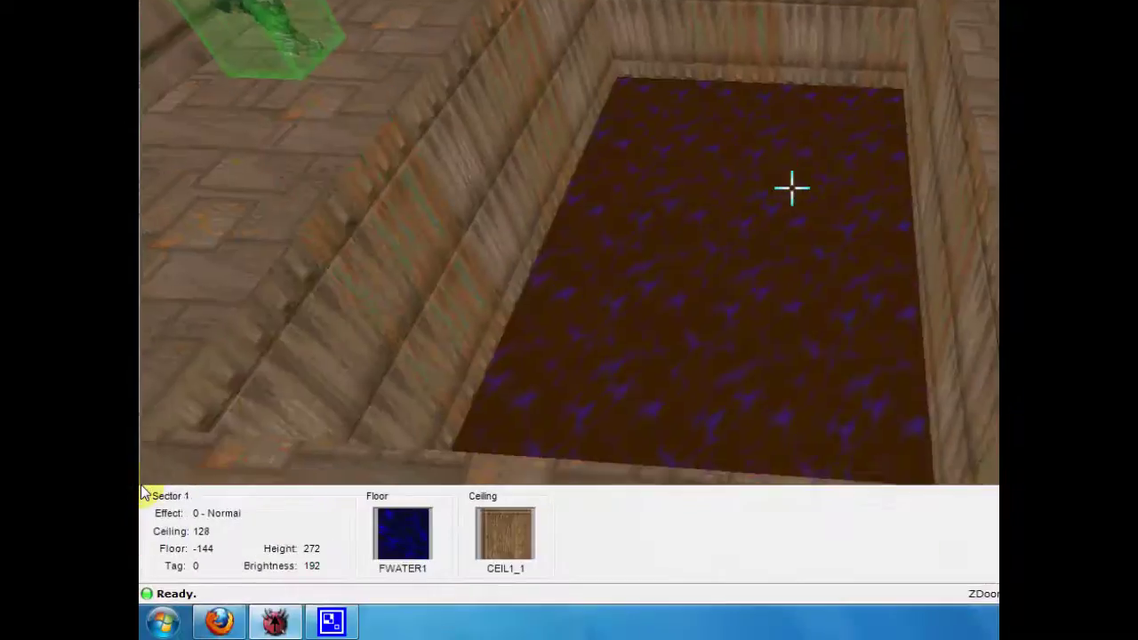
key("e")
key("d")
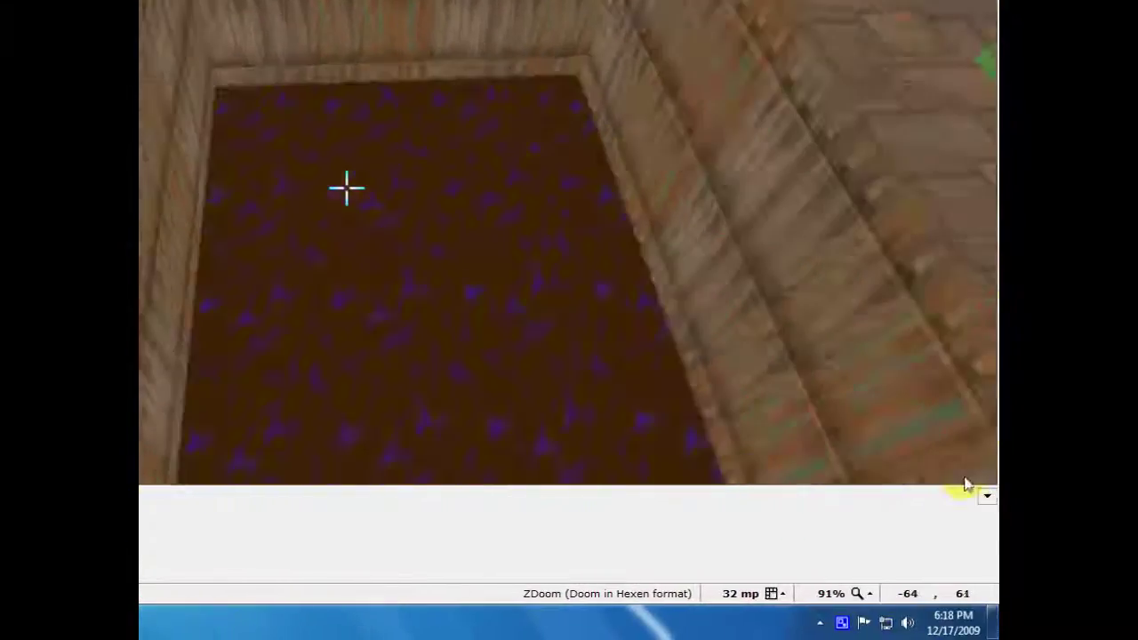
key("e")
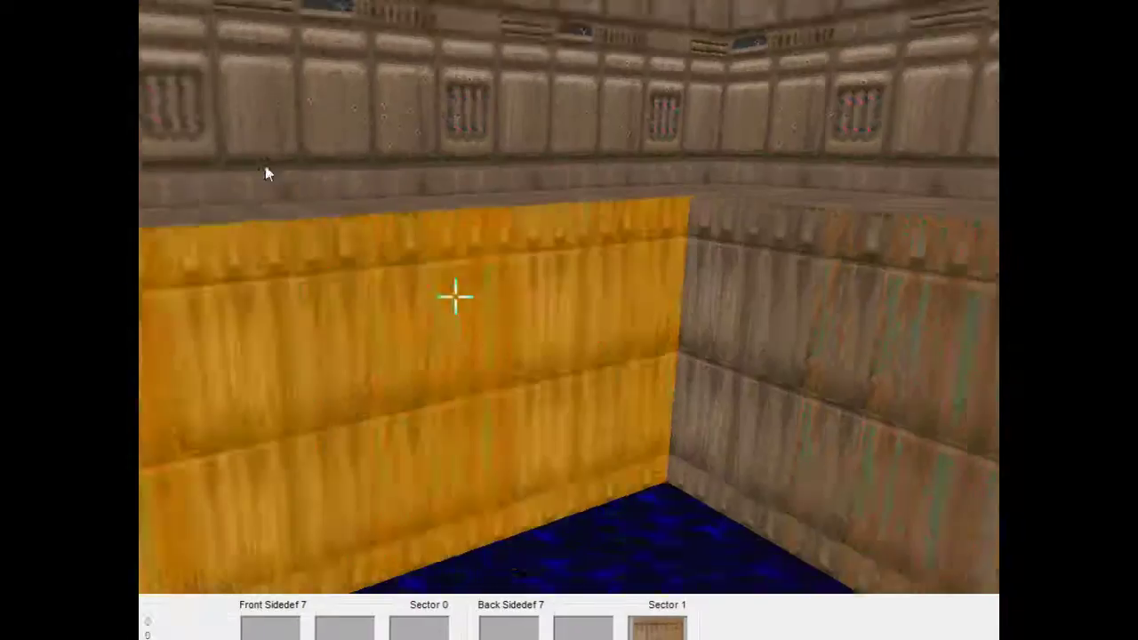
key("d")
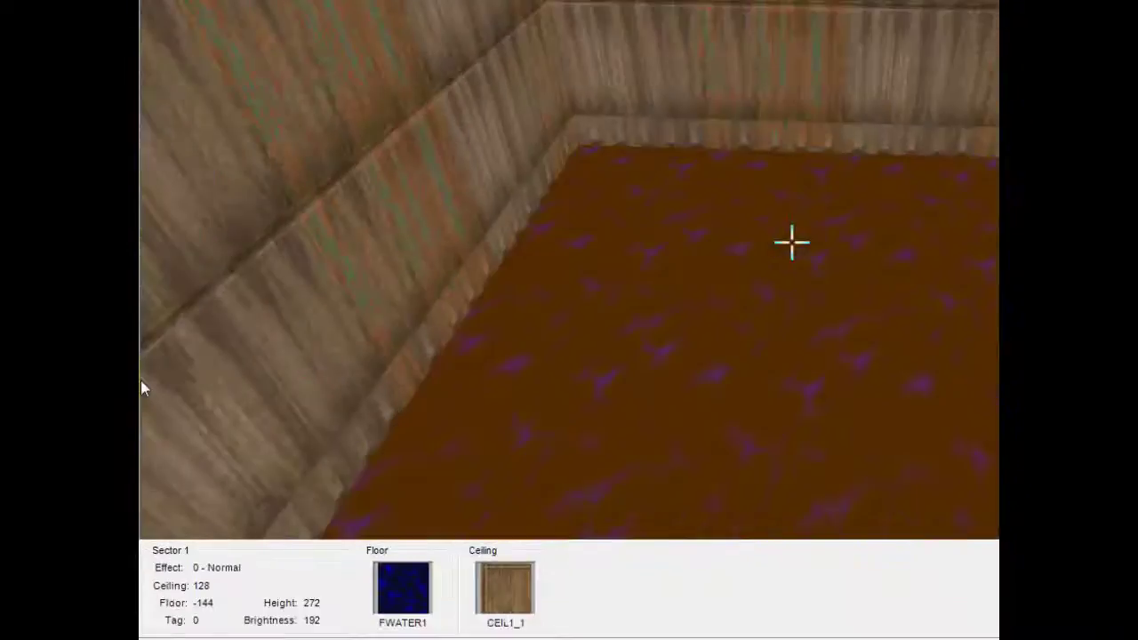
key("d")
Step: Raise the floor of the pool's water sector to a height of -16
scroll(242, 422, "up", 14)
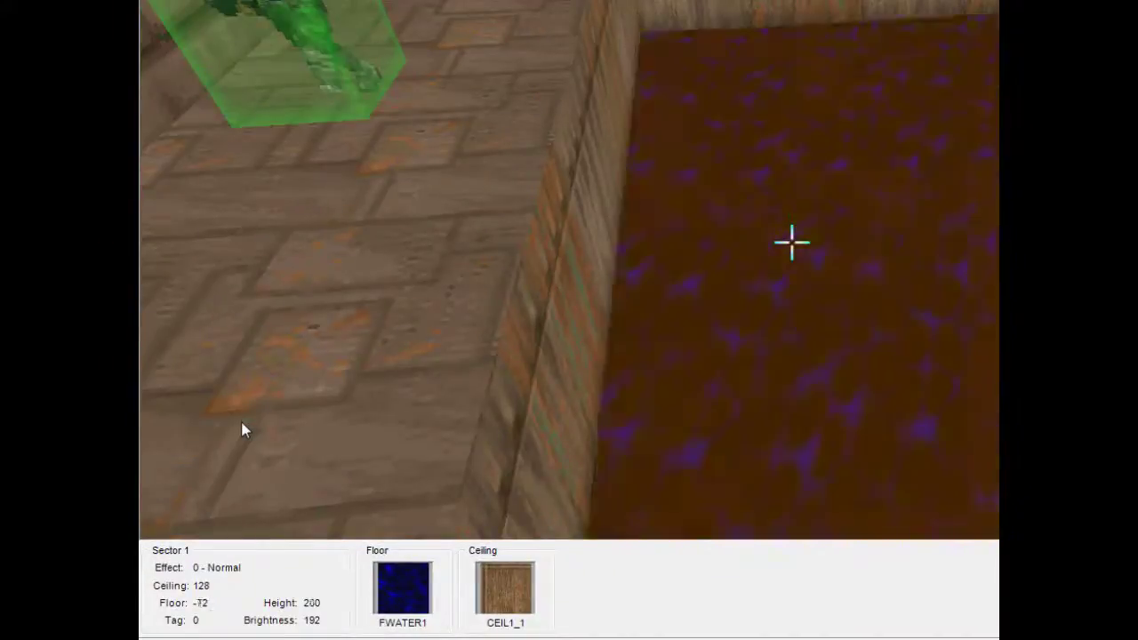
scroll(238, 429, "up", 1)
key("d")
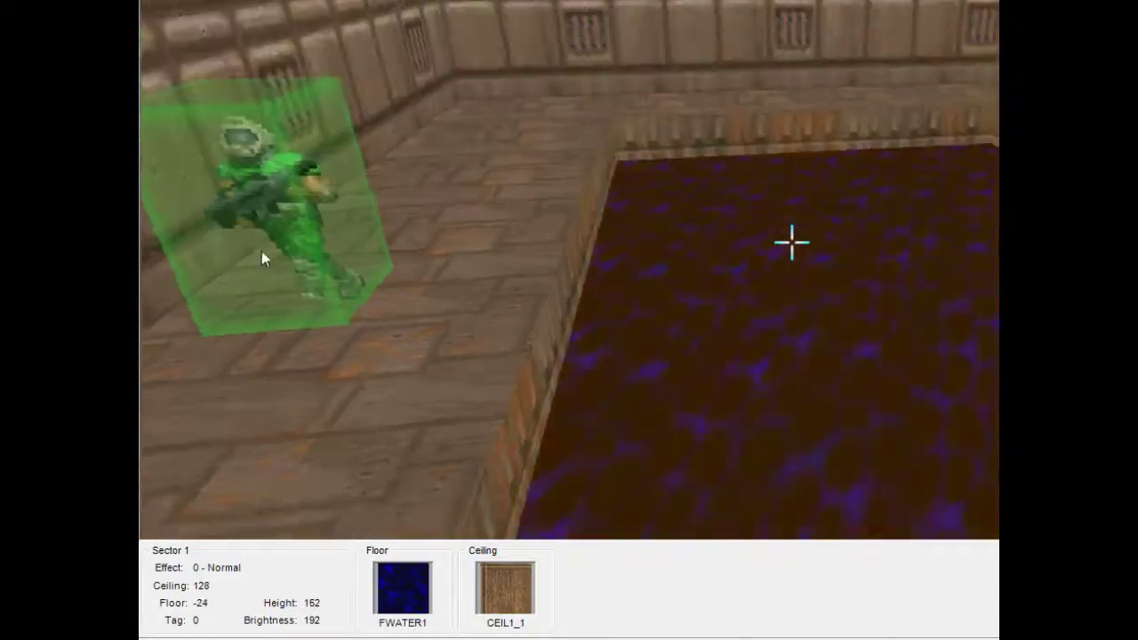
key("e")
scroll(140, 194, "up", 1)
key("d")
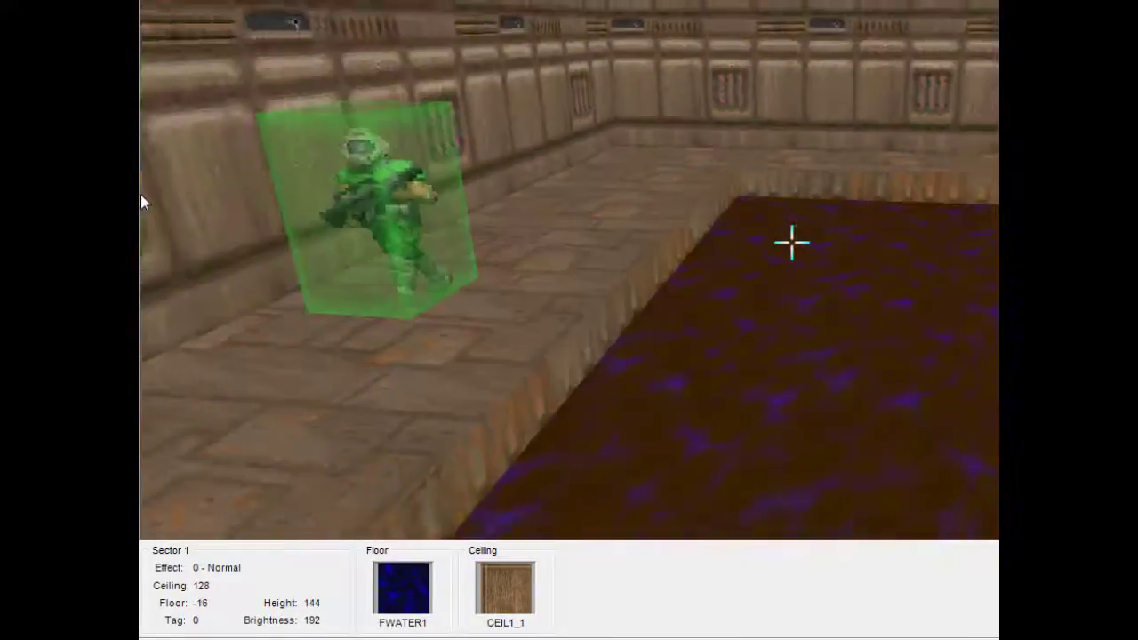
Step: Examine the shallow pool and its edges from several sides in the 3D view
key("e")
key("e")
key("d")
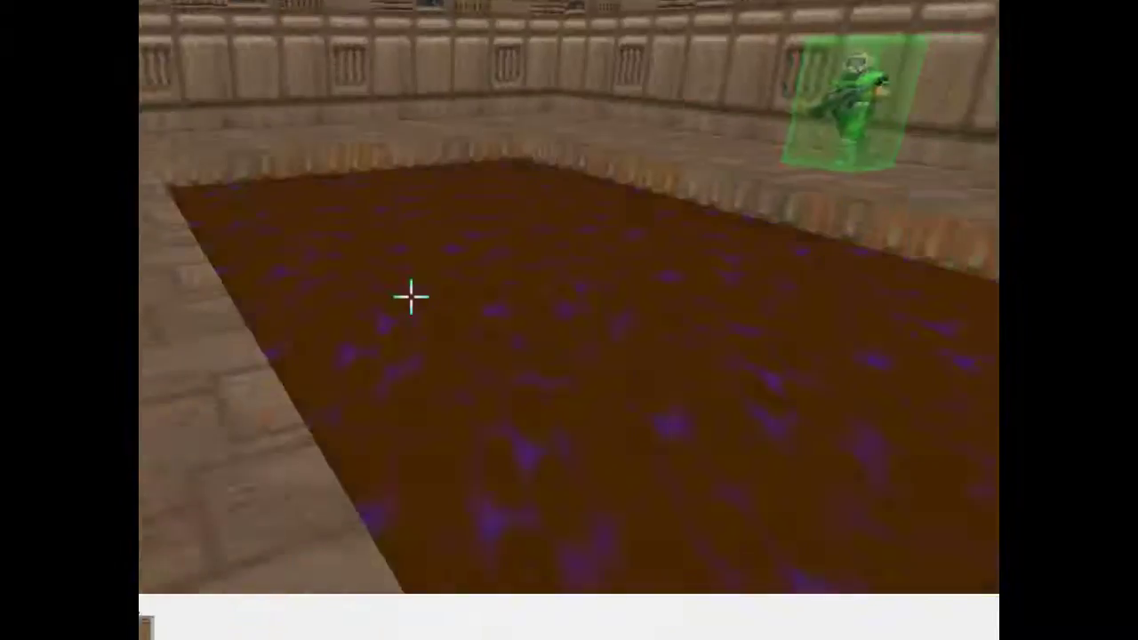
key("e")
key("d")
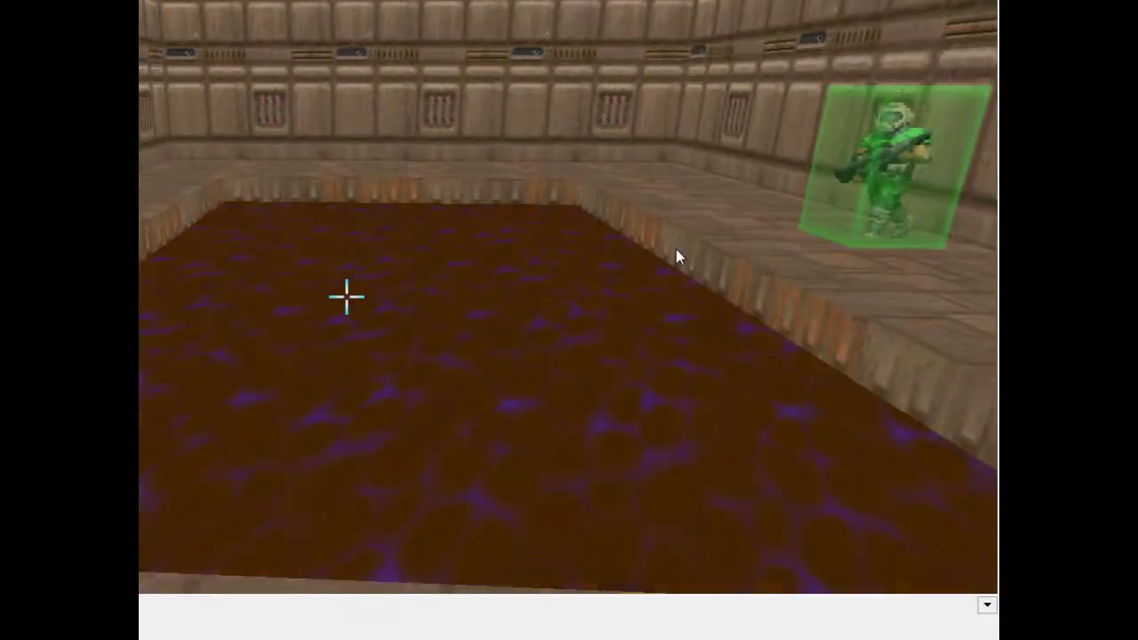
key("e")
key("e")
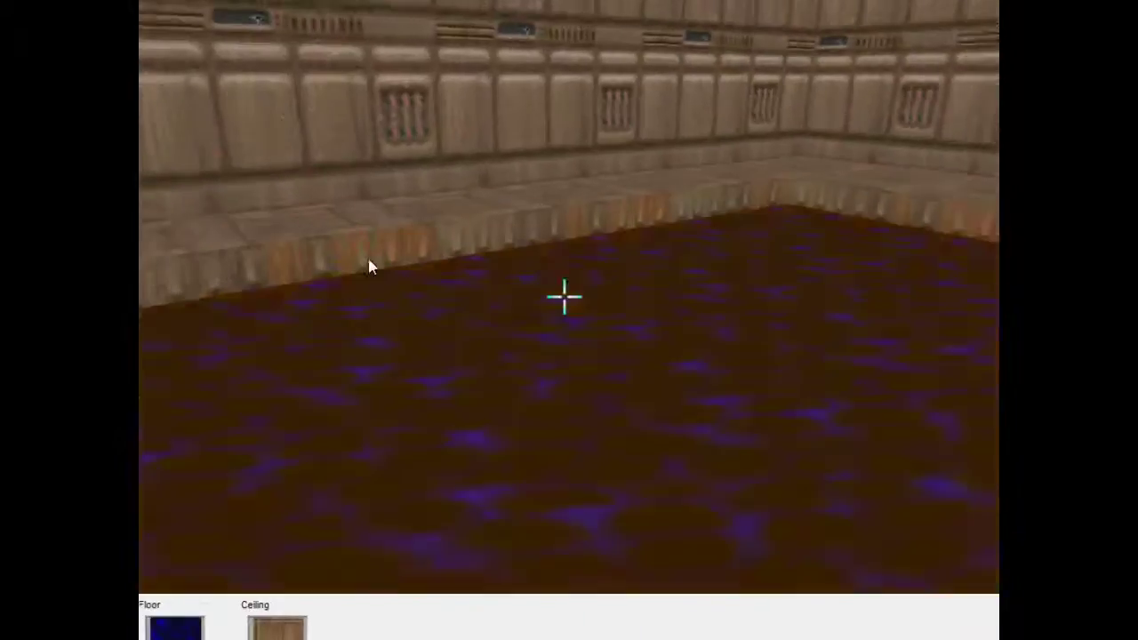
key("d")
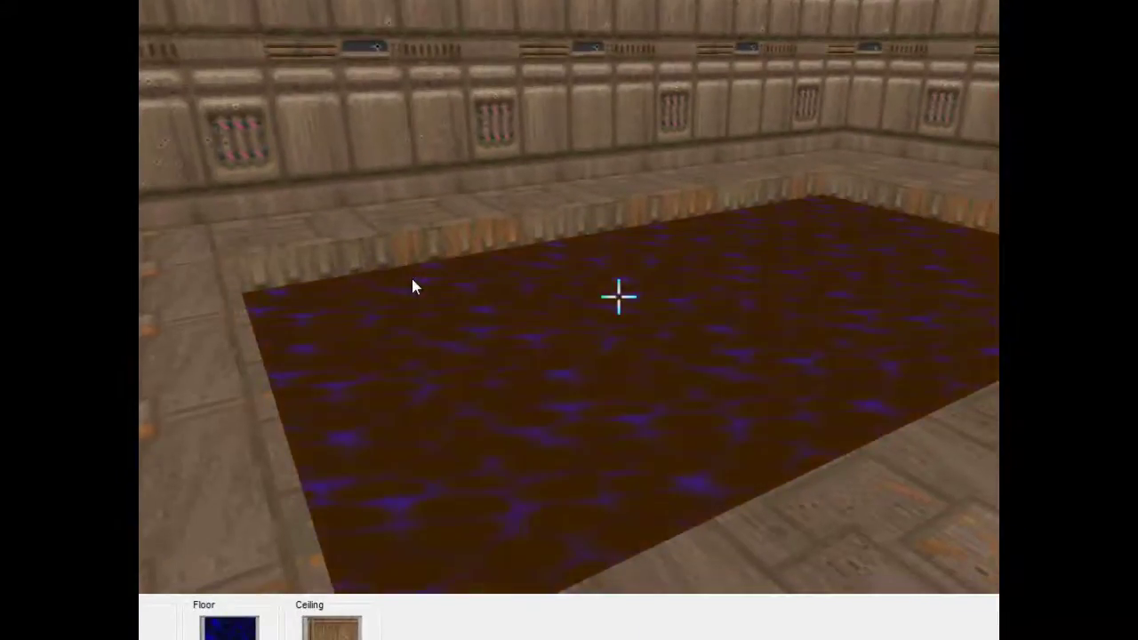
key("e")
Step: Lower the floor of the pool's water sector deep below the surrounding ledge and return to the 2D map
scroll(673, 307, "down", 12)
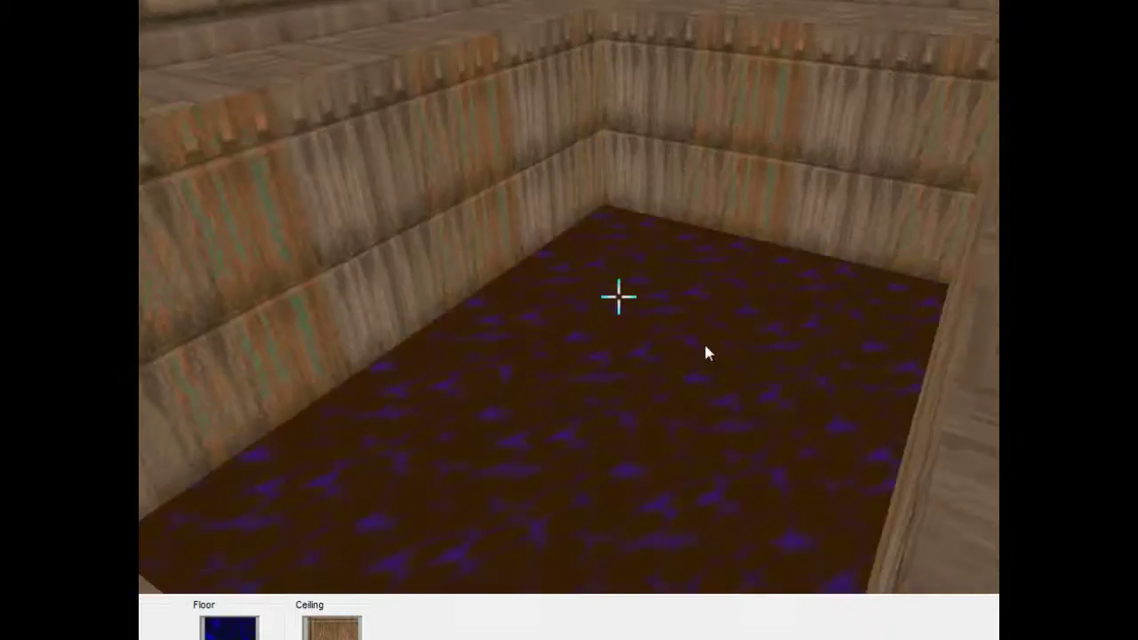
key("e")
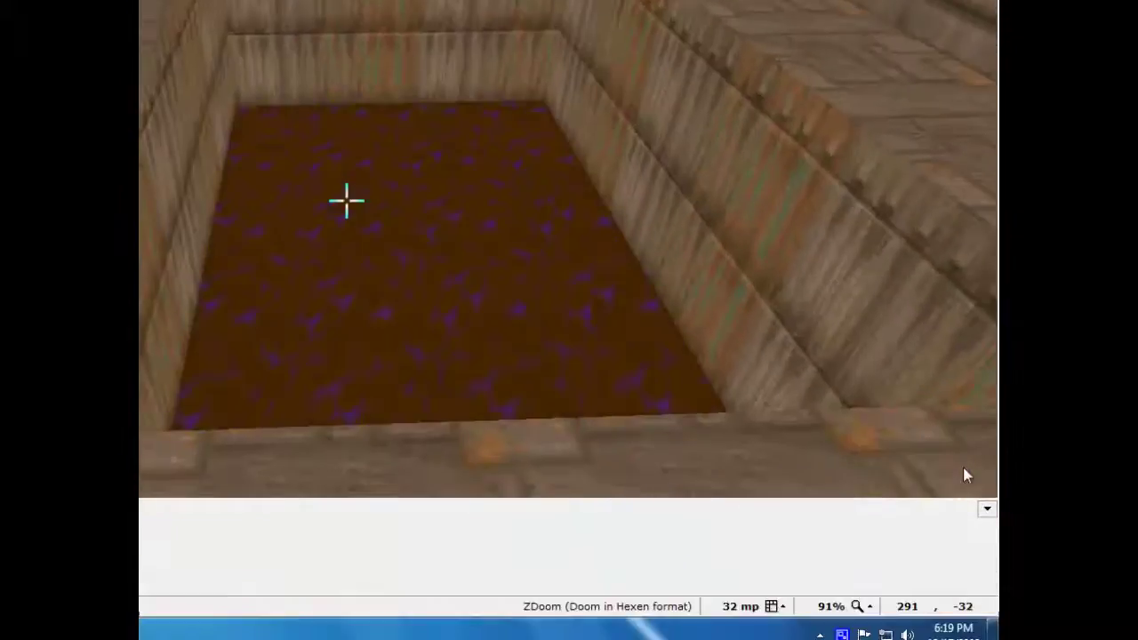
key("d")
key("s")
key("e")
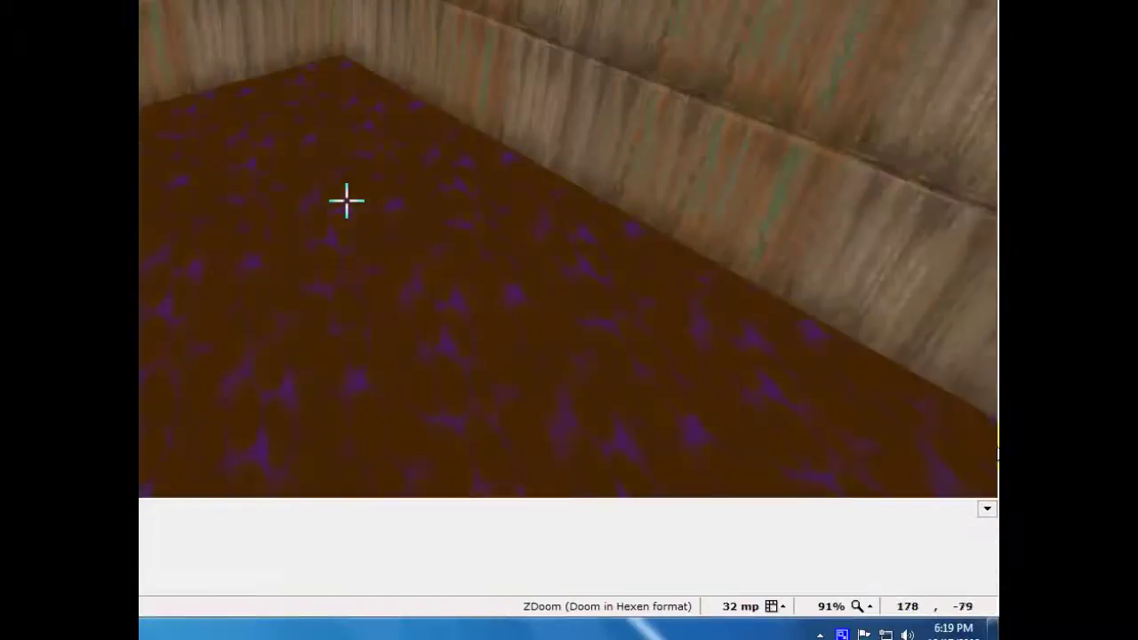
key("d")
key("w")
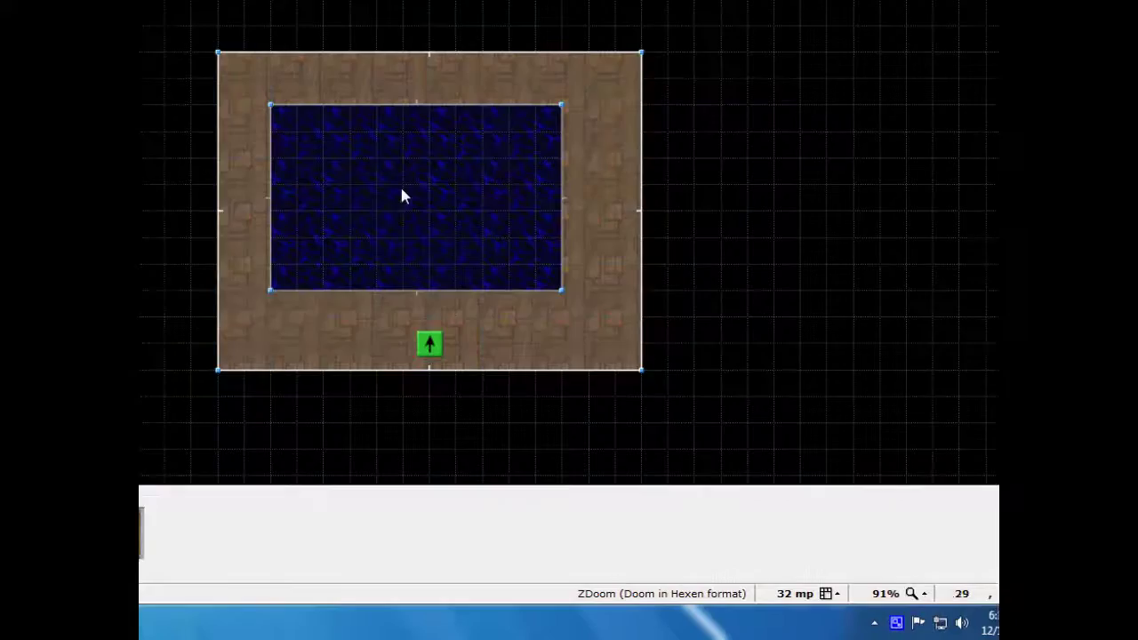
Step: Draw a separate 64 by 64 square sector in the empty space outside the lower-left corner of the room
key("Down")
key("Down")
key("Up")
key("Left")
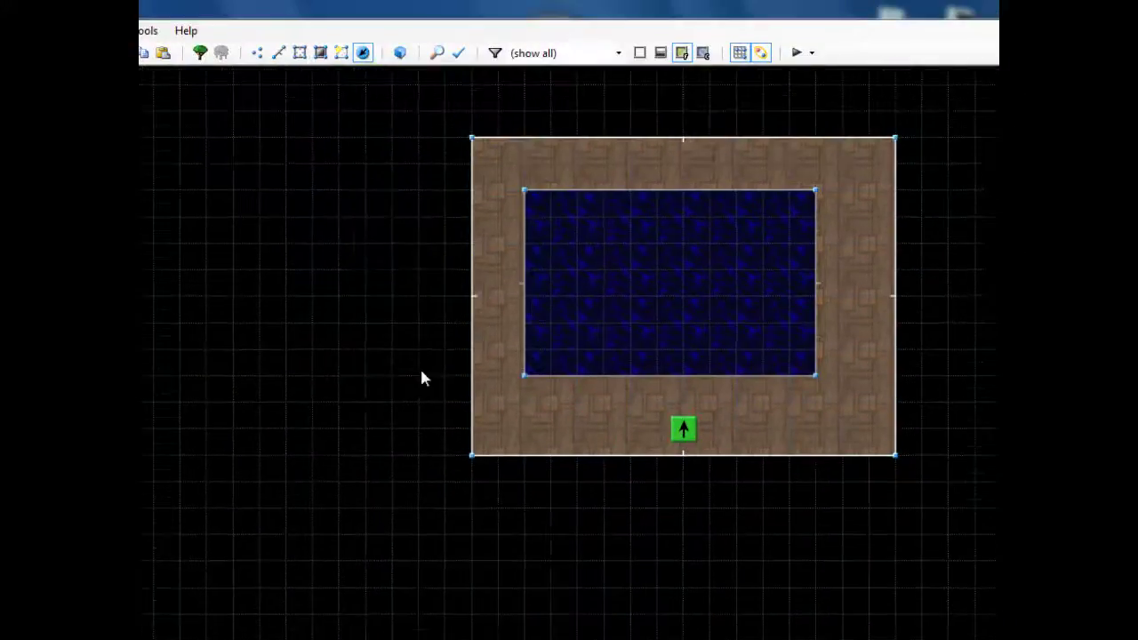
scroll(371, 276, "up", 1)
key("Left")
scroll(372, 278, "up", 1)
scroll(427, 402, "up", 1)
key("l")
scroll(427, 403, "down", 1)
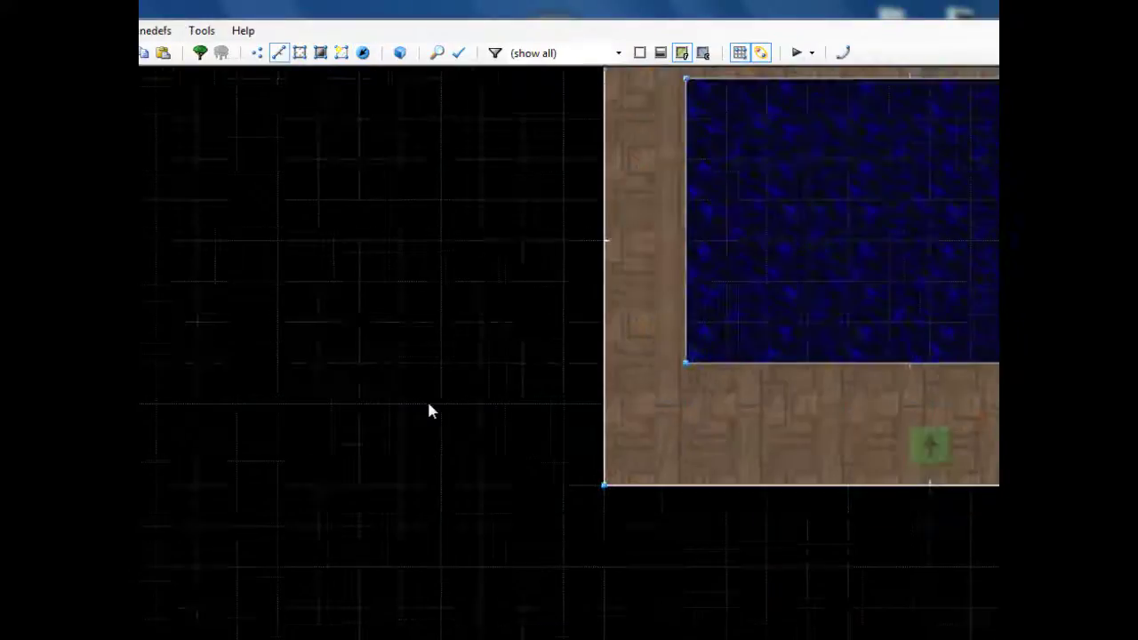
scroll(428, 404, "up", 1)
right_click(446, 407)
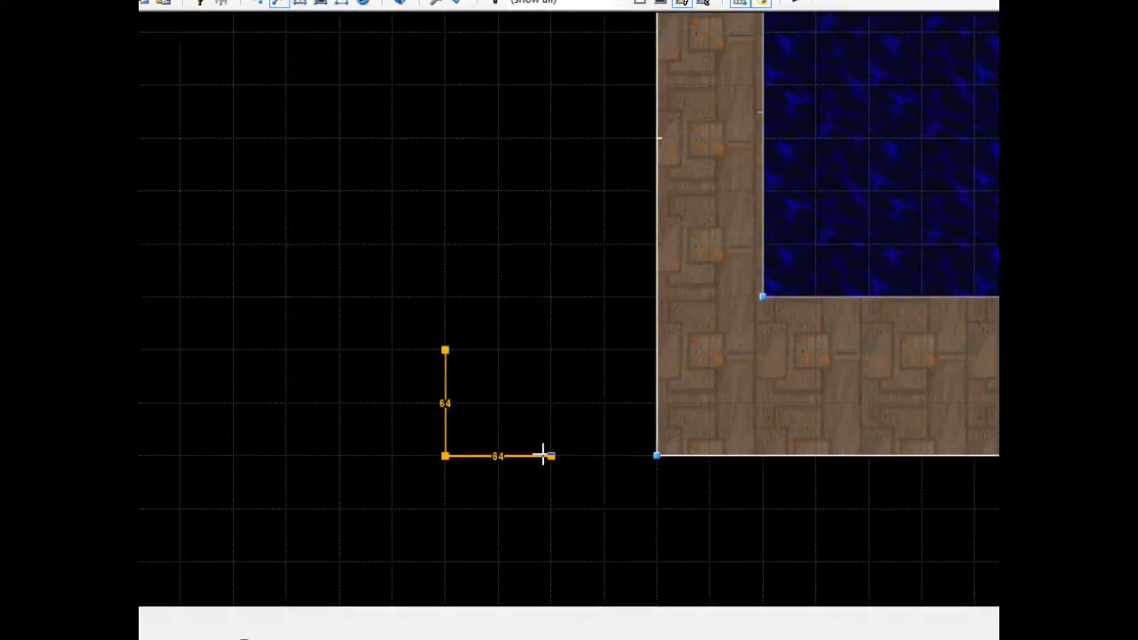
left_click(458, 349)
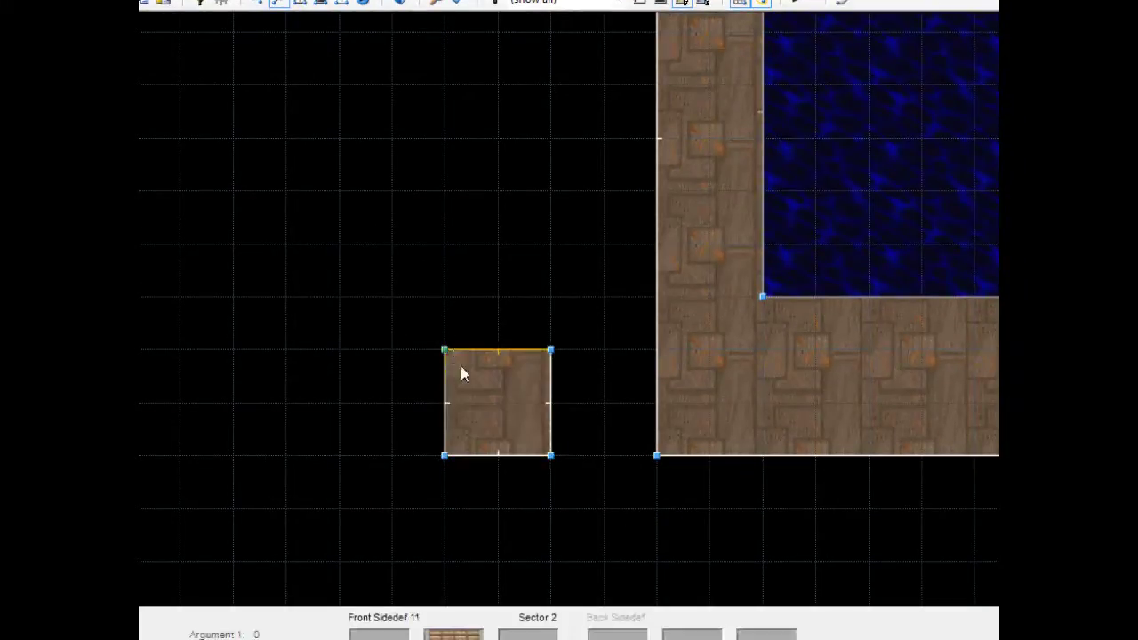
Step: Insert a new thing at the center of the small square sector outside the room
scroll(467, 391, "down", 3)
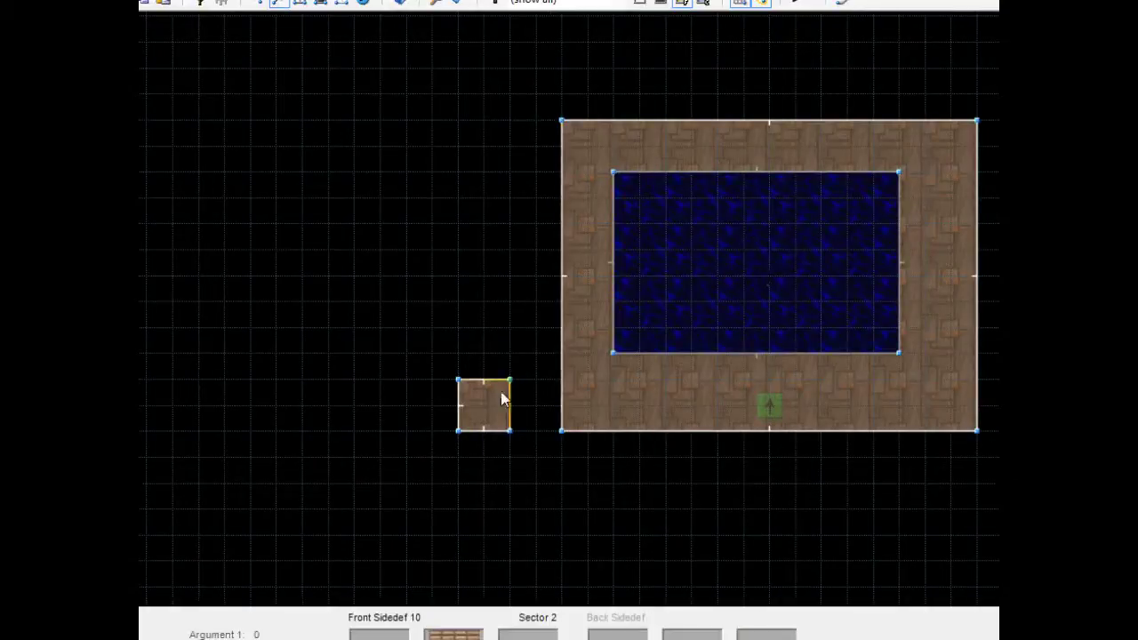
scroll(459, 407, "up", 5)
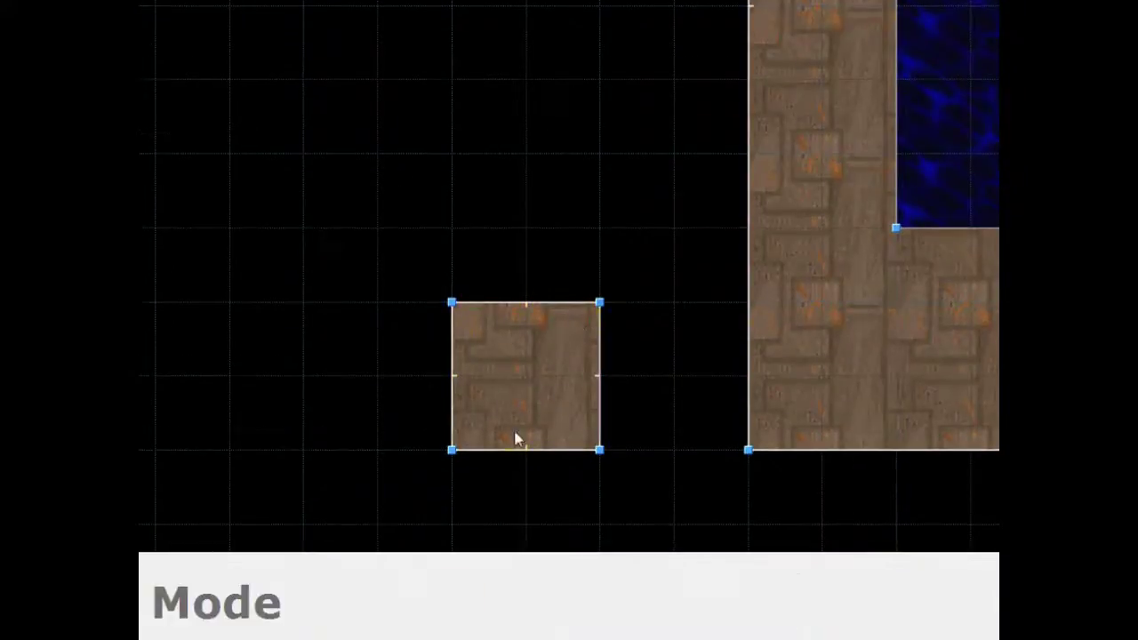
scroll(508, 364, "down", 5)
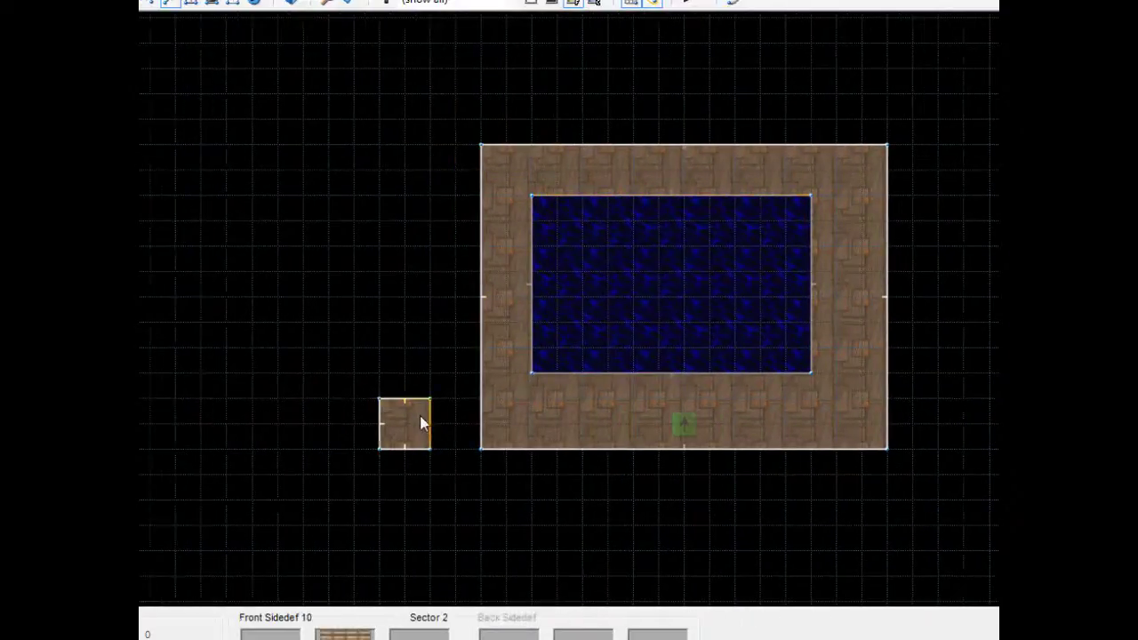
scroll(419, 416, "up", 3)
key("Down")
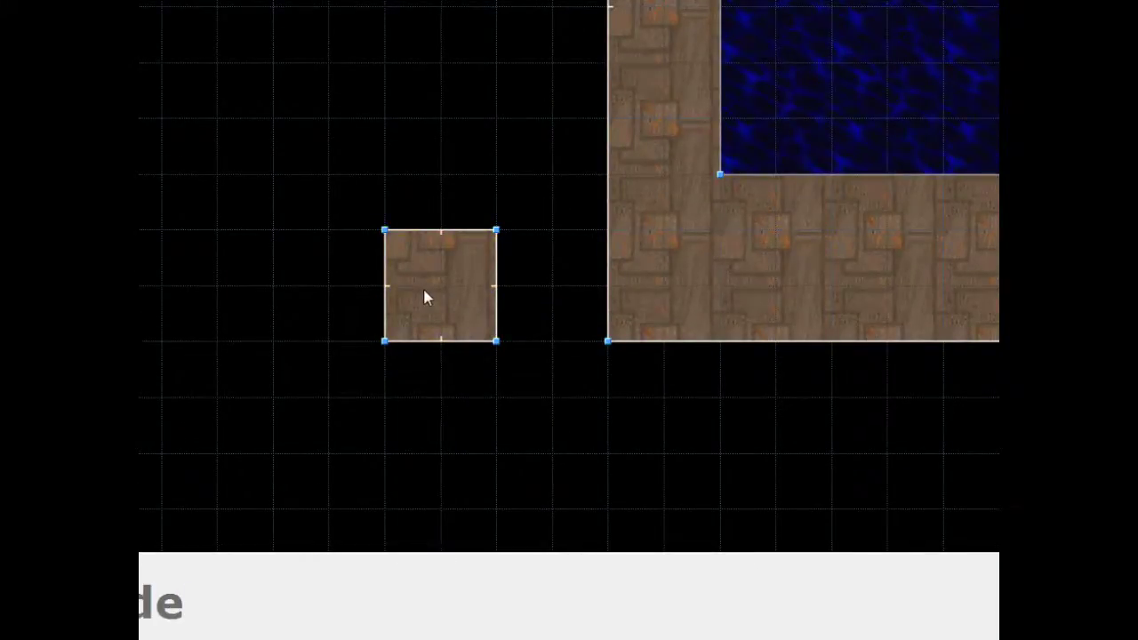
scroll(424, 296, "down", 1)
scroll(419, 341, "up", 2)
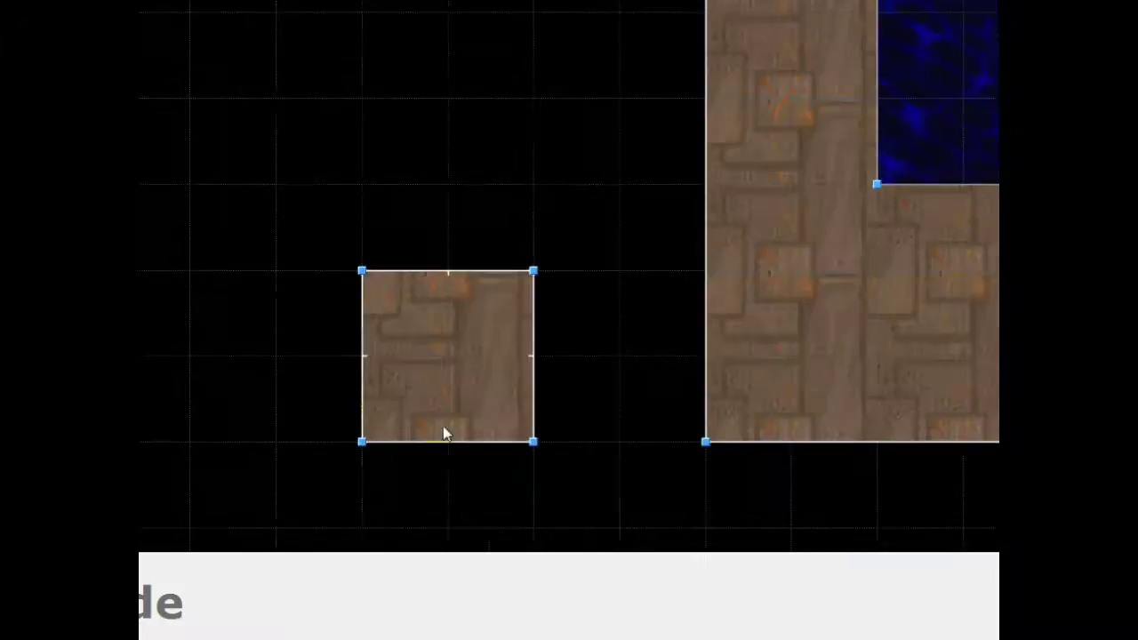
key("Insert")
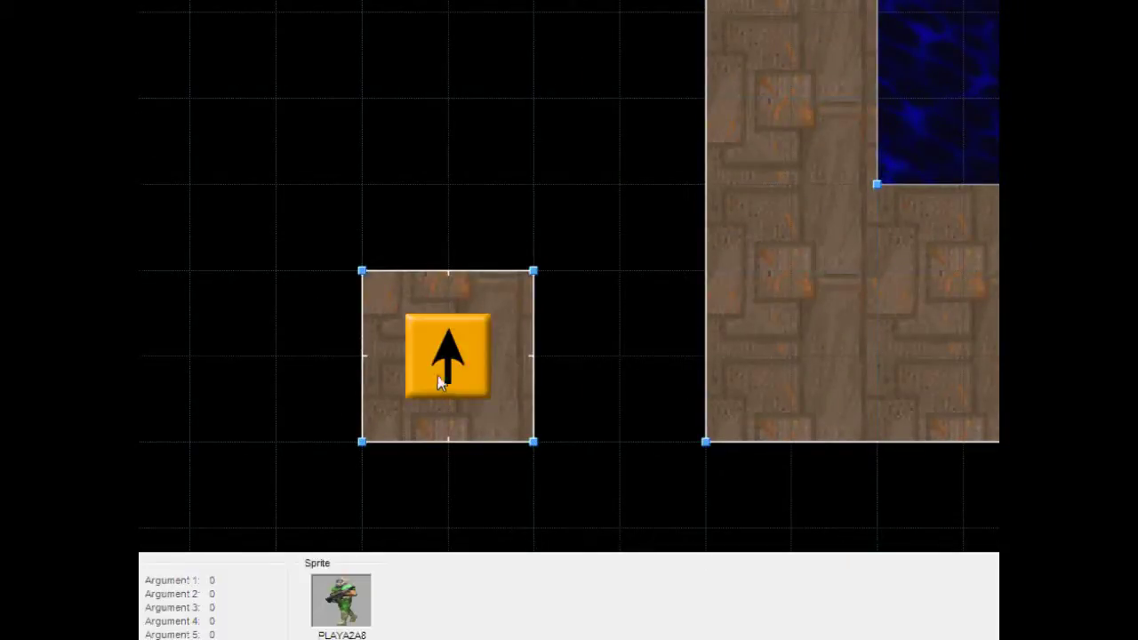
Step: Change the type of the thing in the small sector to Deep Water from the ZDoom category
left_click_drag(441, 227, 445, 318)
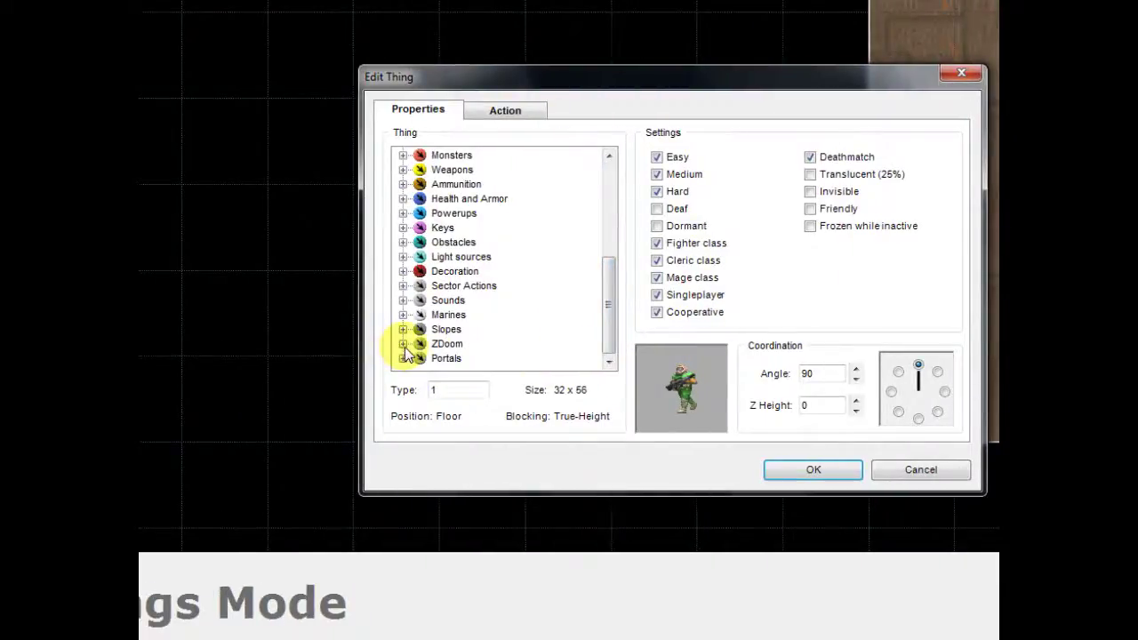
double_click(444, 344)
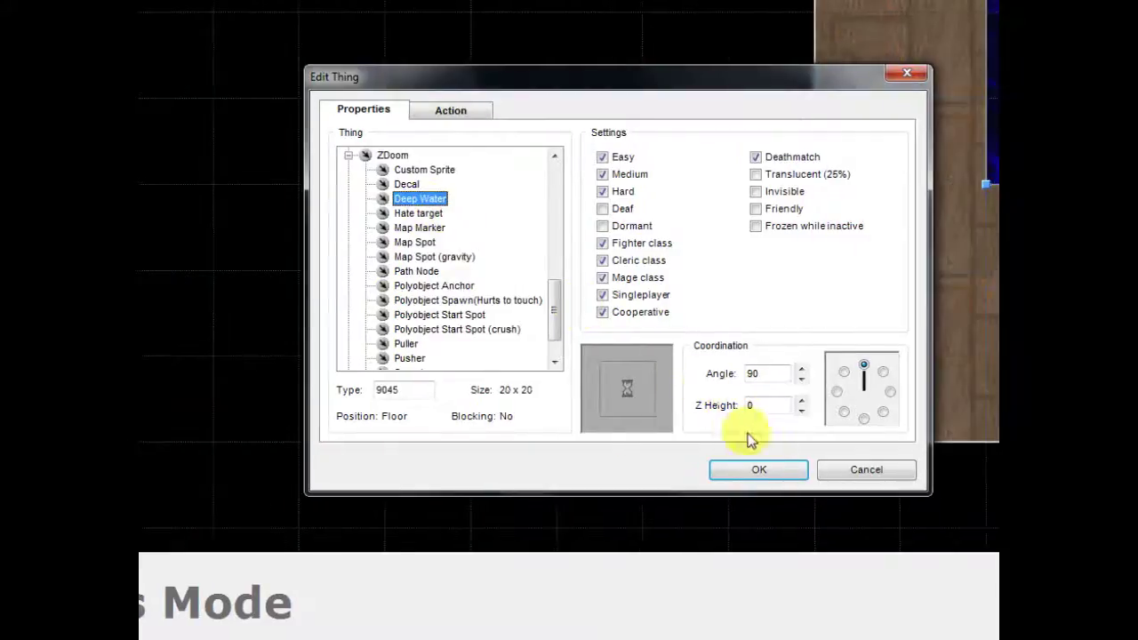
left_click(758, 470)
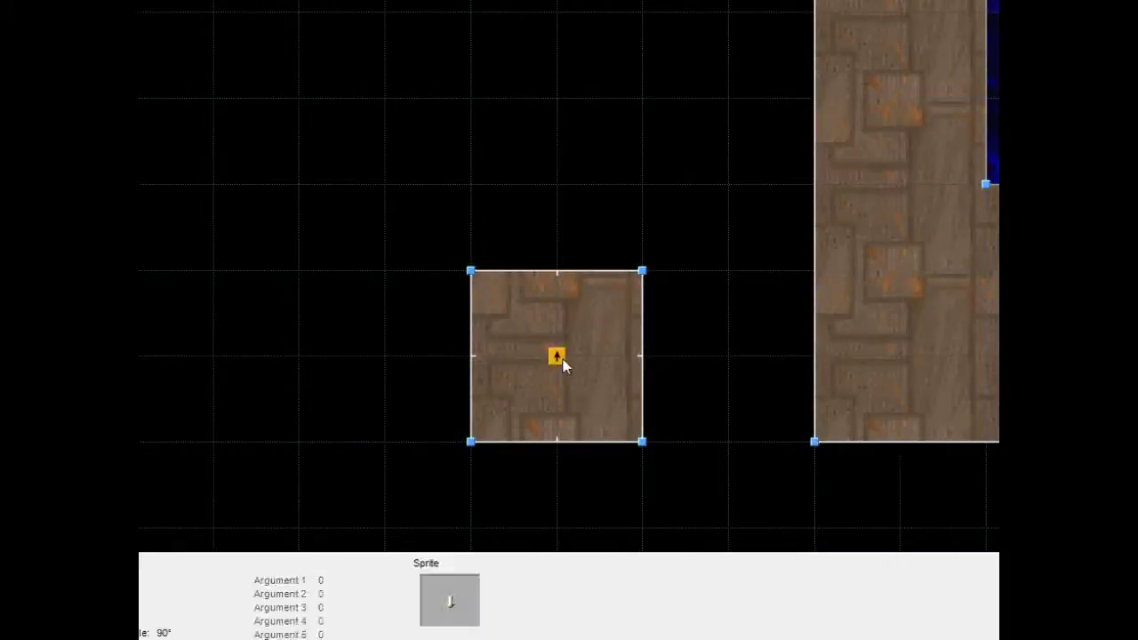
Step: Assign the Transfer Heights action (209) with sector tag 1 to the small sector's right-hand linedef
scroll(554, 372, "down", 4)
scroll(554, 371, "up", 4)
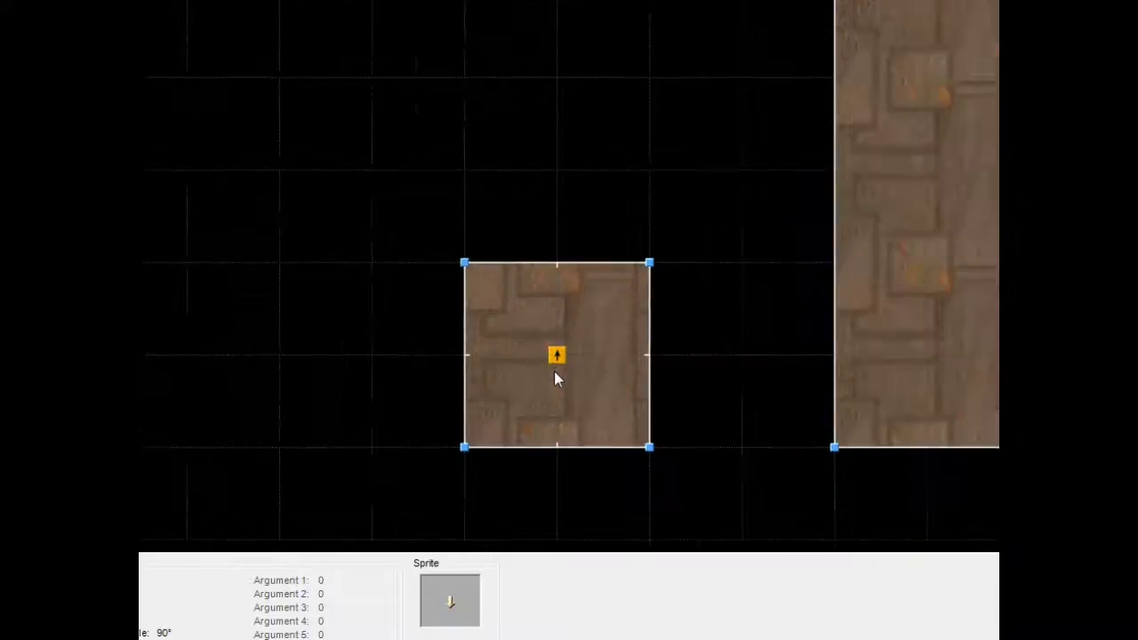
scroll(554, 372, "down", 2)
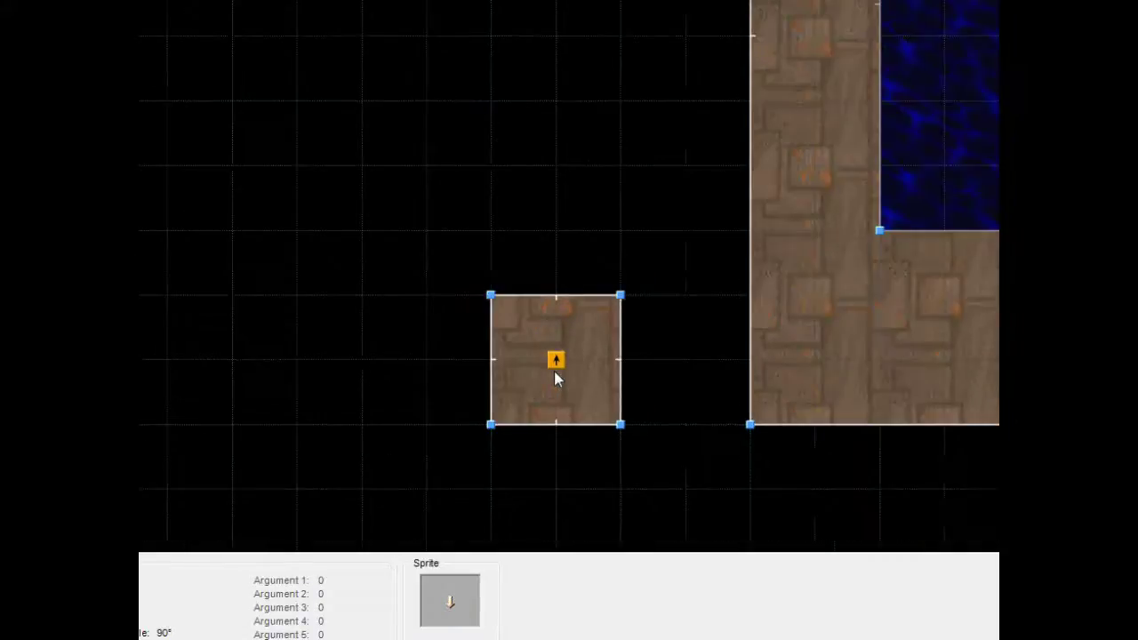
key("l")
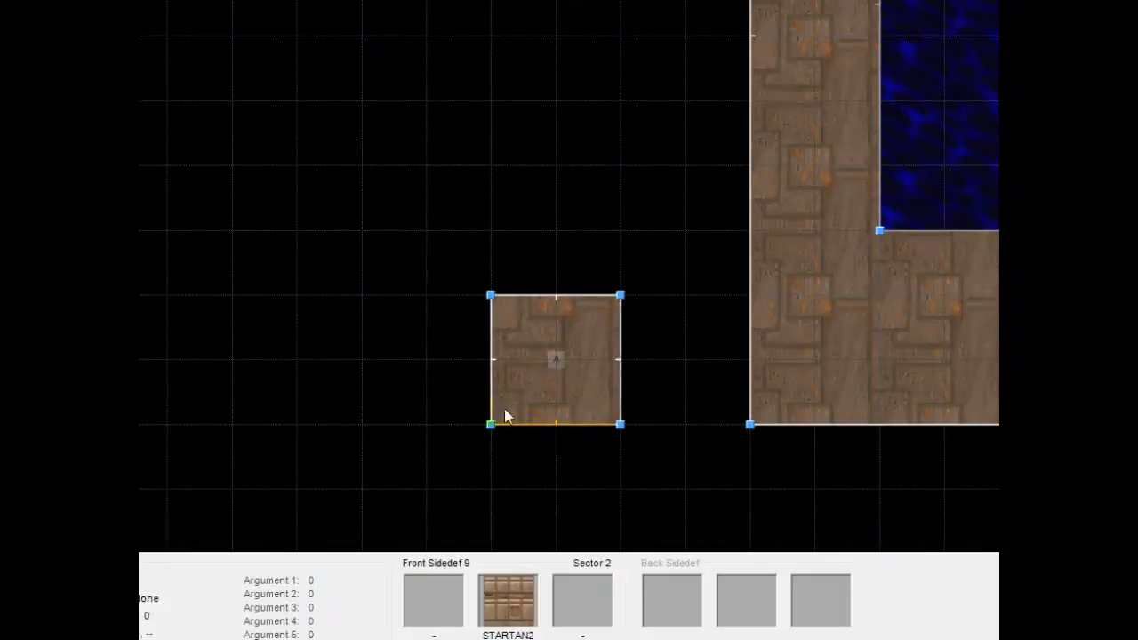
right_click(619, 378)
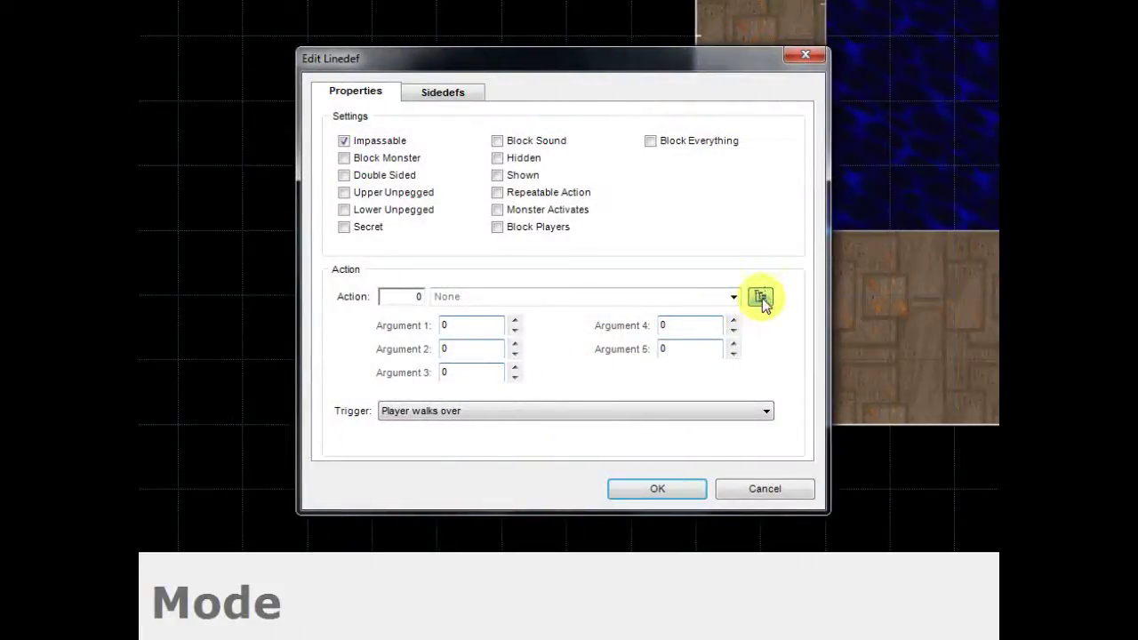
left_click(760, 297)
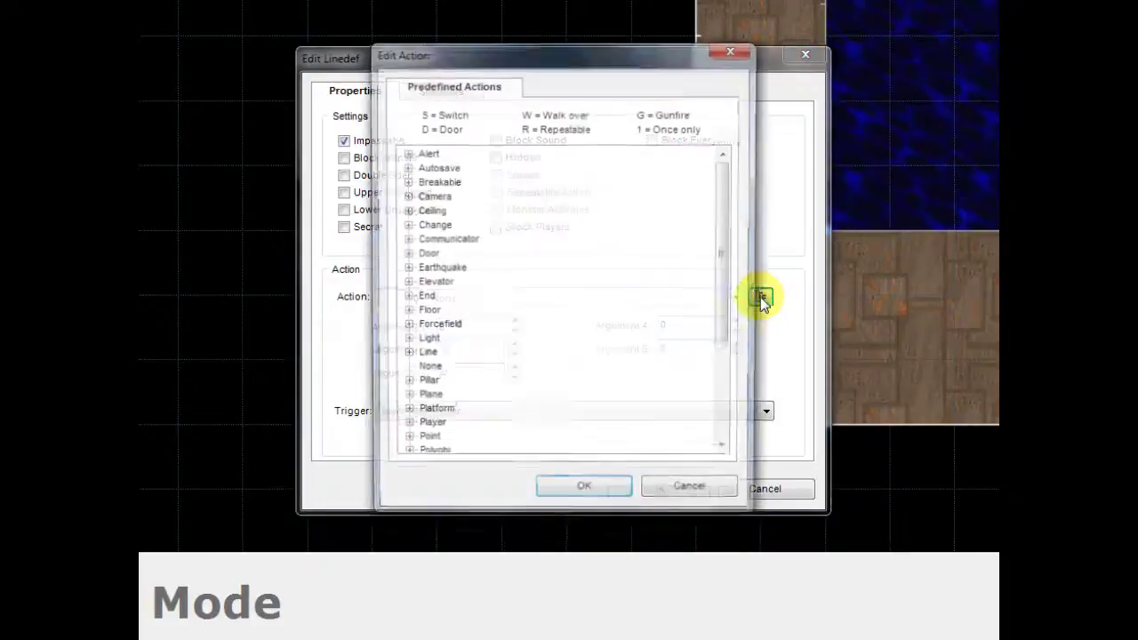
scroll(604, 308, "down", 5)
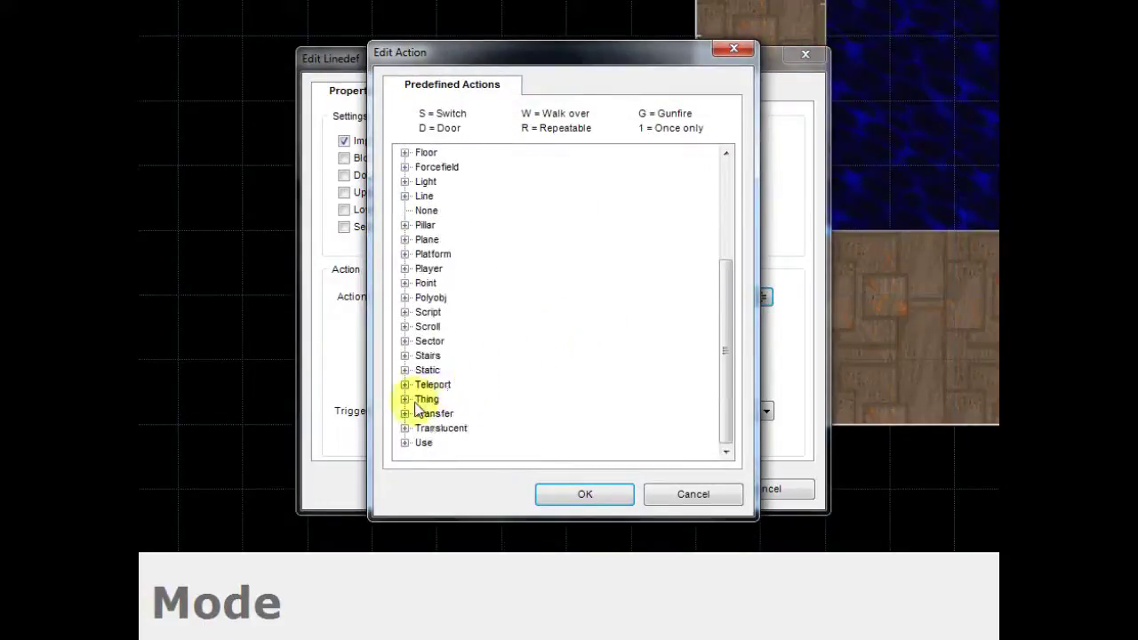
left_click(405, 414)
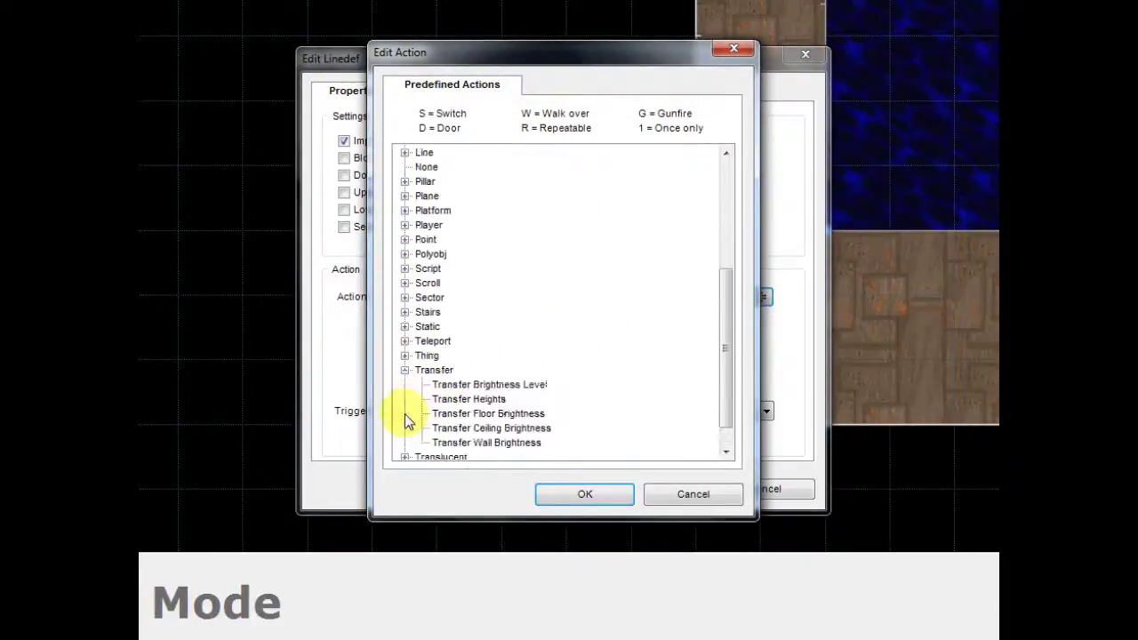
double_click(471, 407)
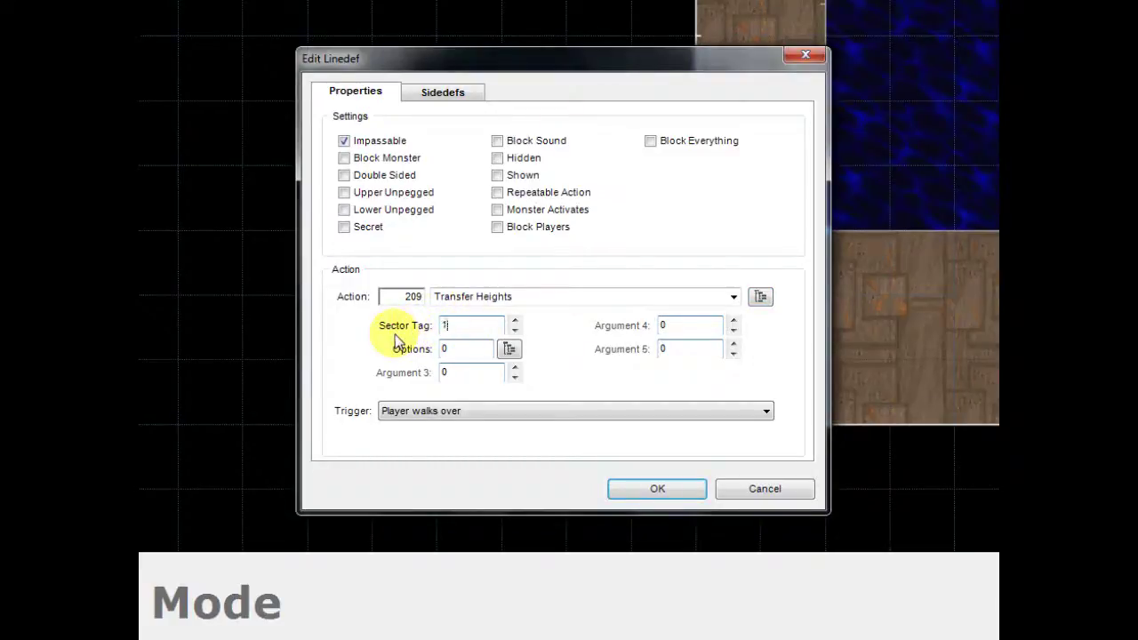
left_click(660, 480)
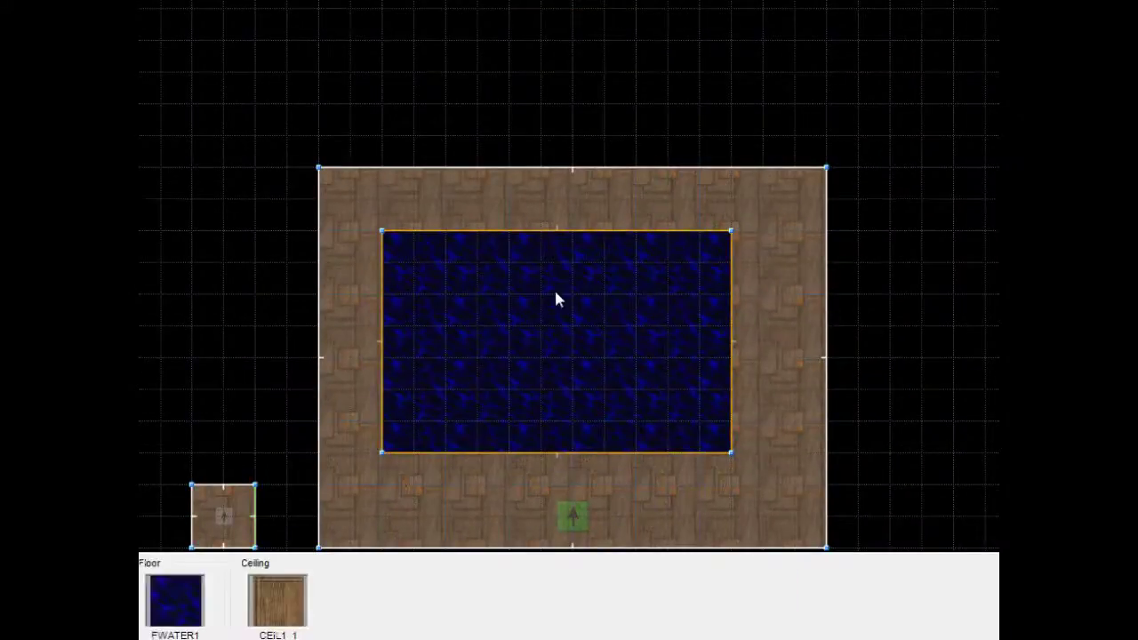
Step: Set the tag of the pool's water sector to 1
key("Down")
right_click(512, 230)
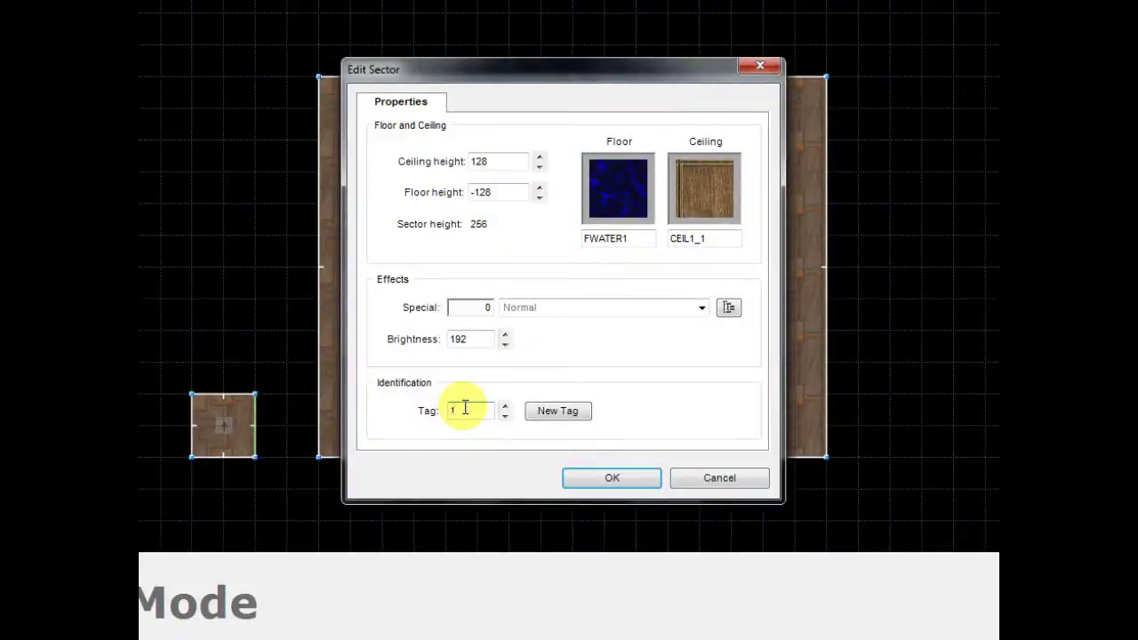
left_click(572, 477)
Step: Lower the floor of the small sector slightly below the room's floor level in the 3D view
key("Left")
key("Left")
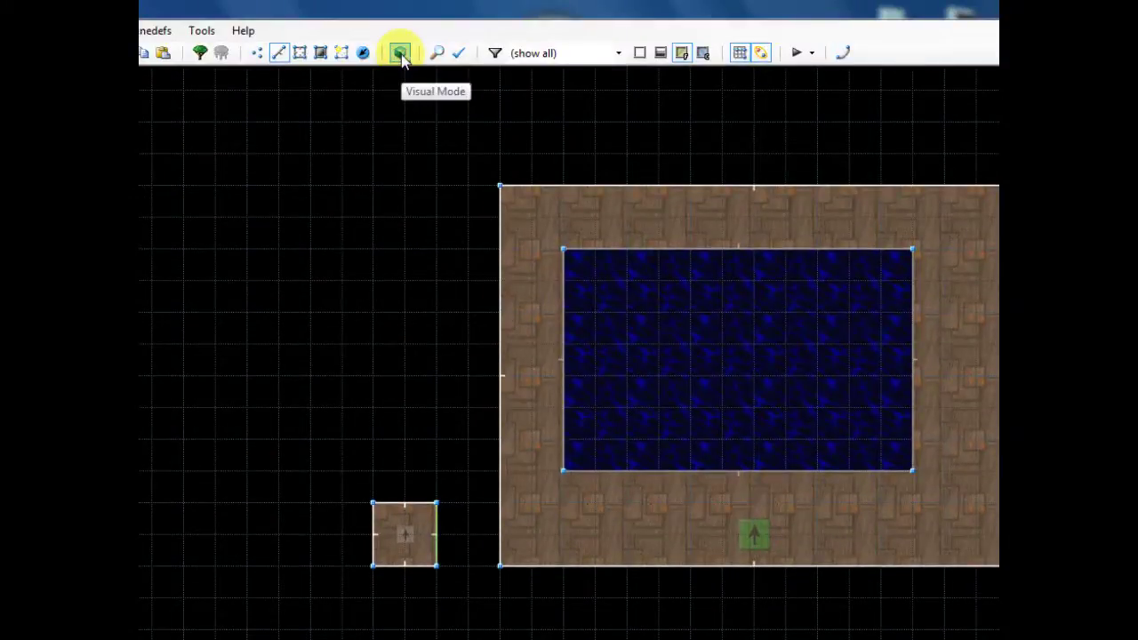
left_click(400, 55)
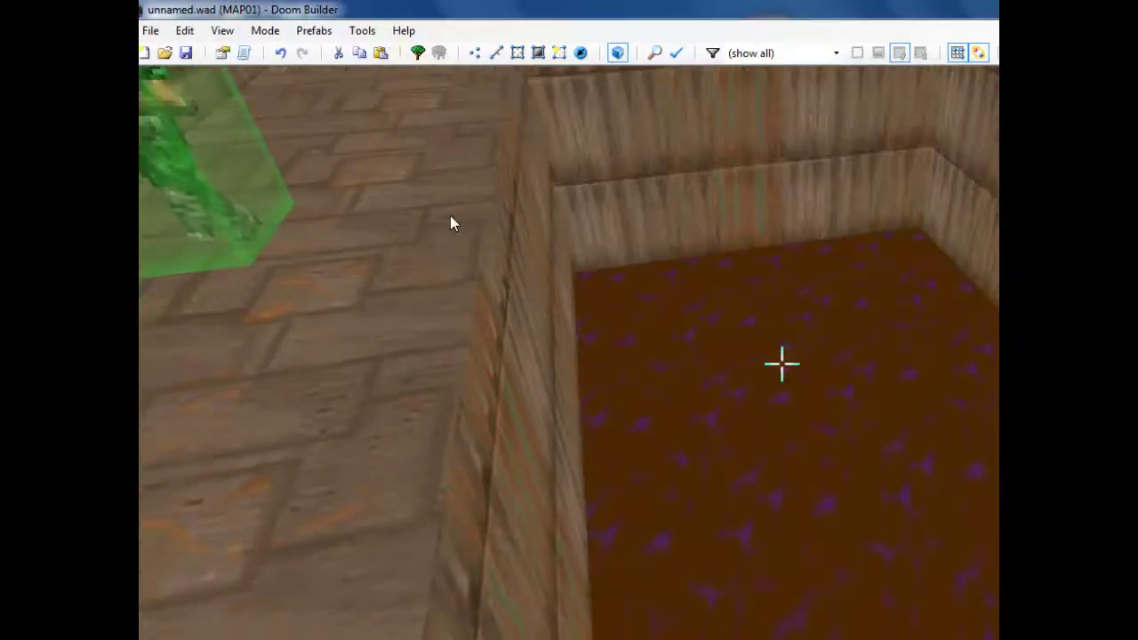
key("d")
key("e")
key("d")
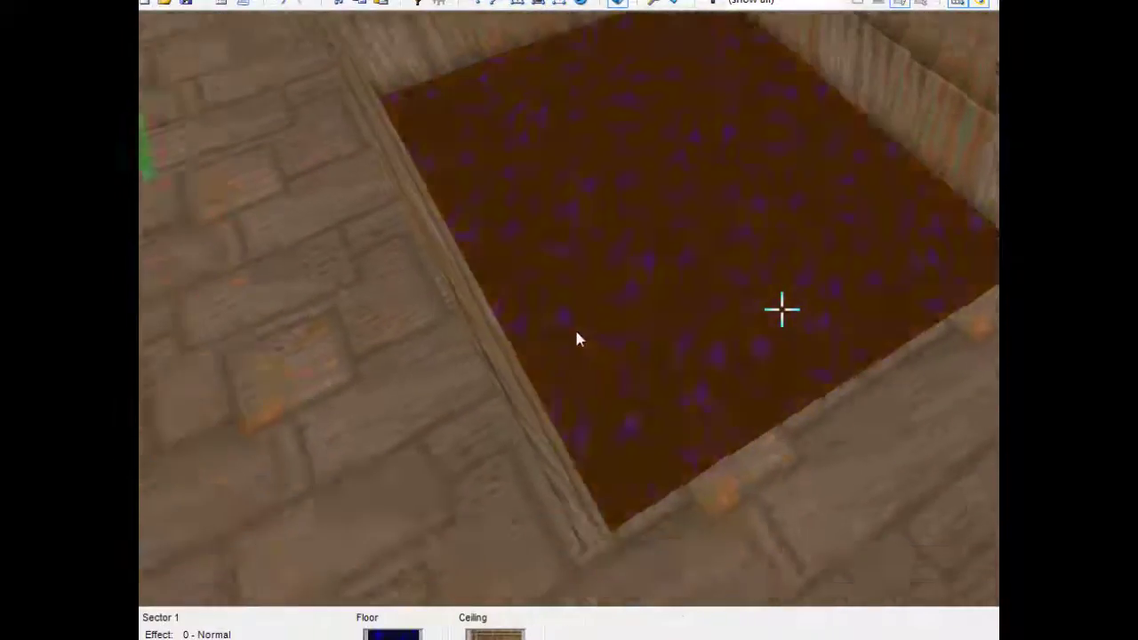
key("e")
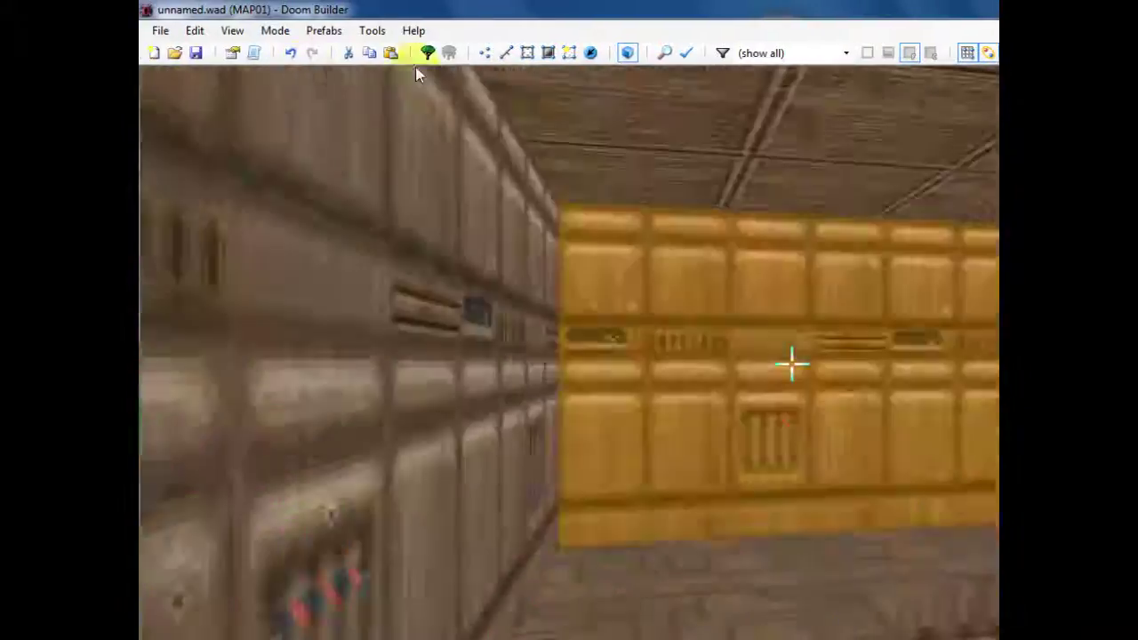
key("d")
key("e")
key("d")
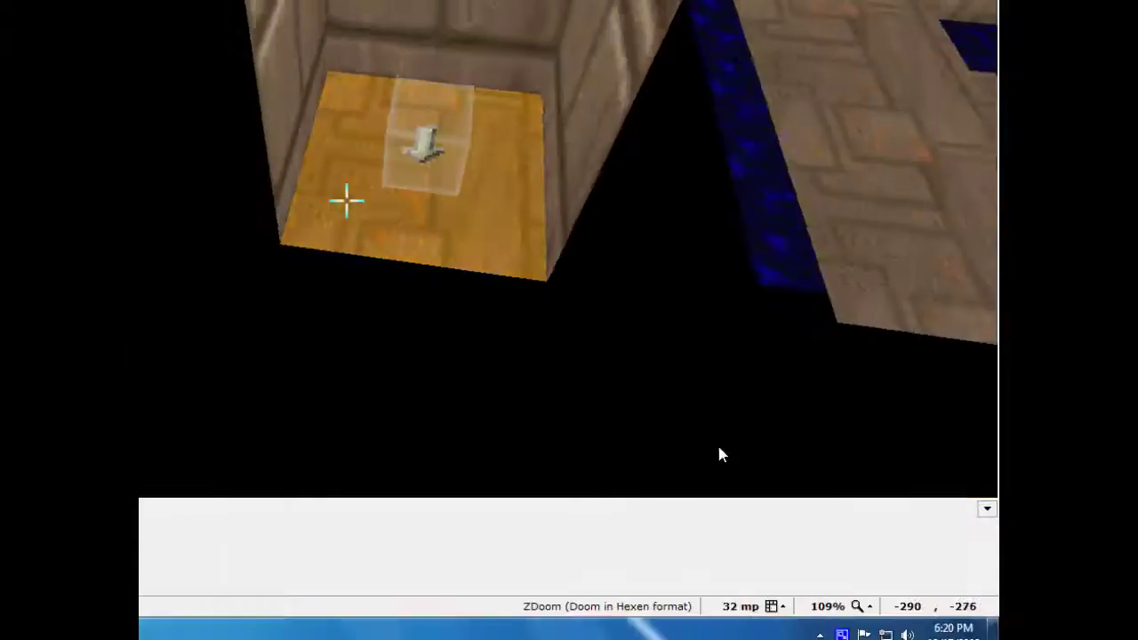
scroll(719, 447, "down", 3)
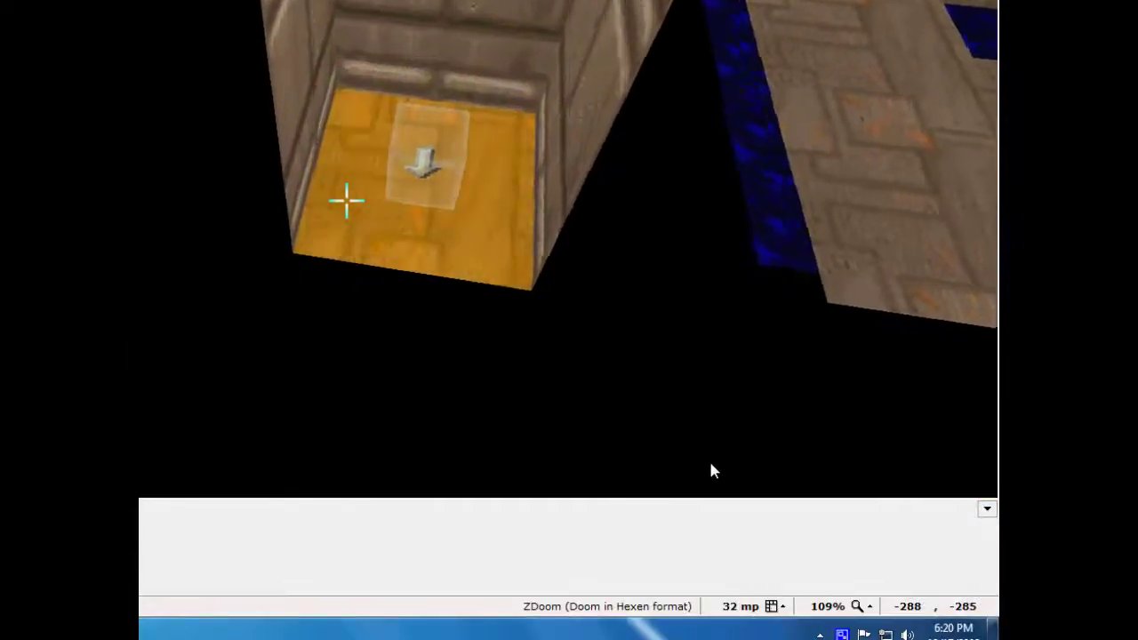
Step: Examine the small sector and its Deep Water thing beside the pool from several sides in 3D and return to the 2D map
key("e")
key("e")
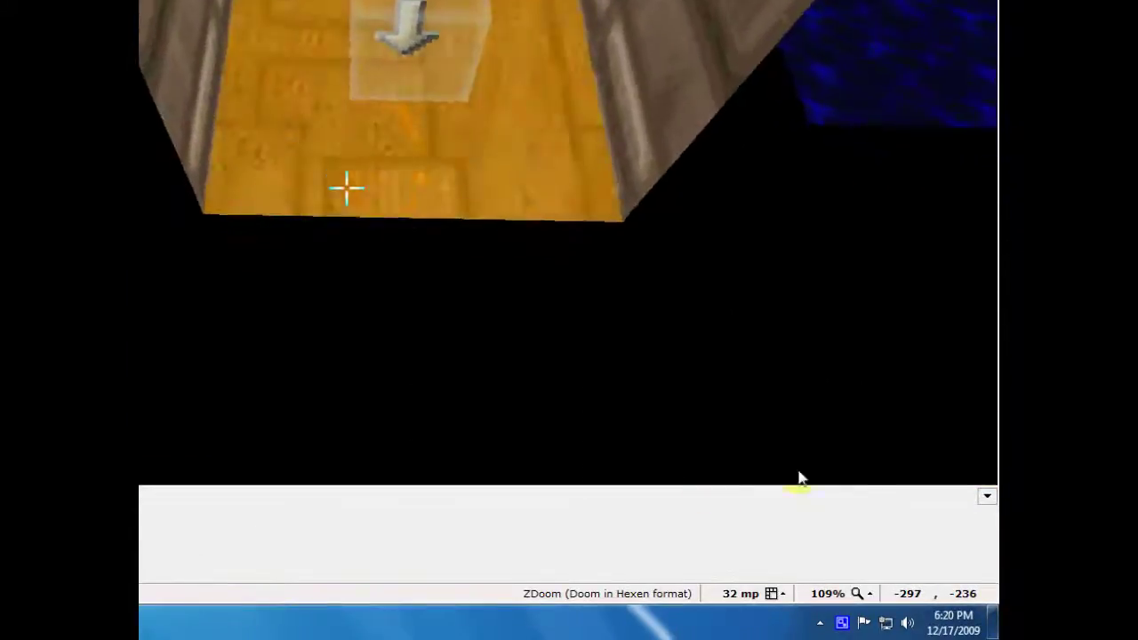
key("d")
key("f")
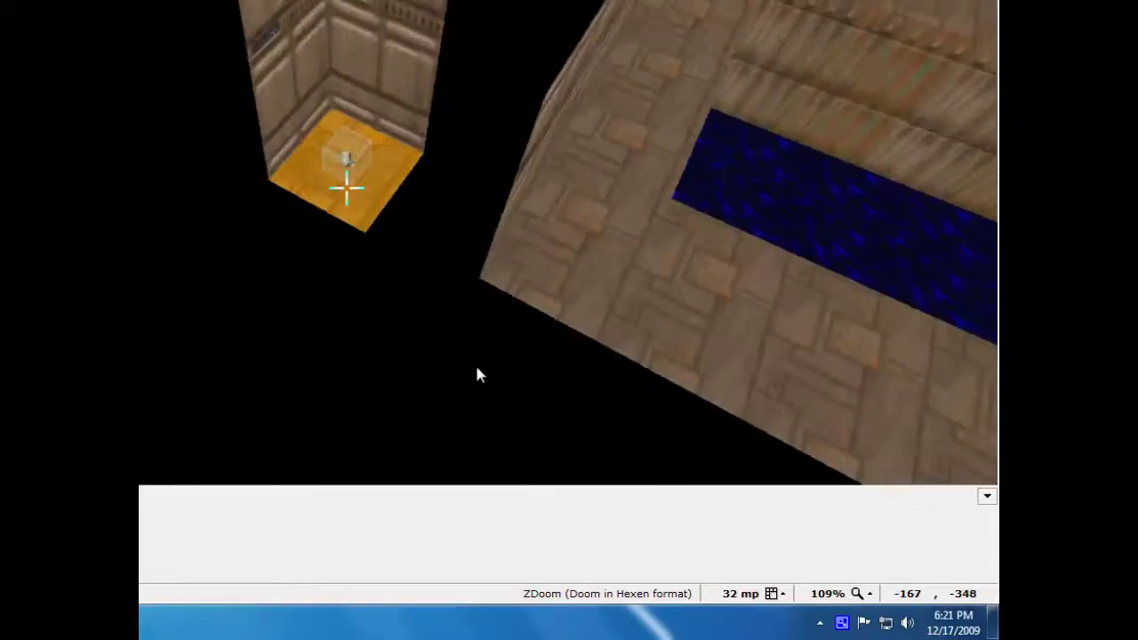
key("f")
key("f")
key("s")
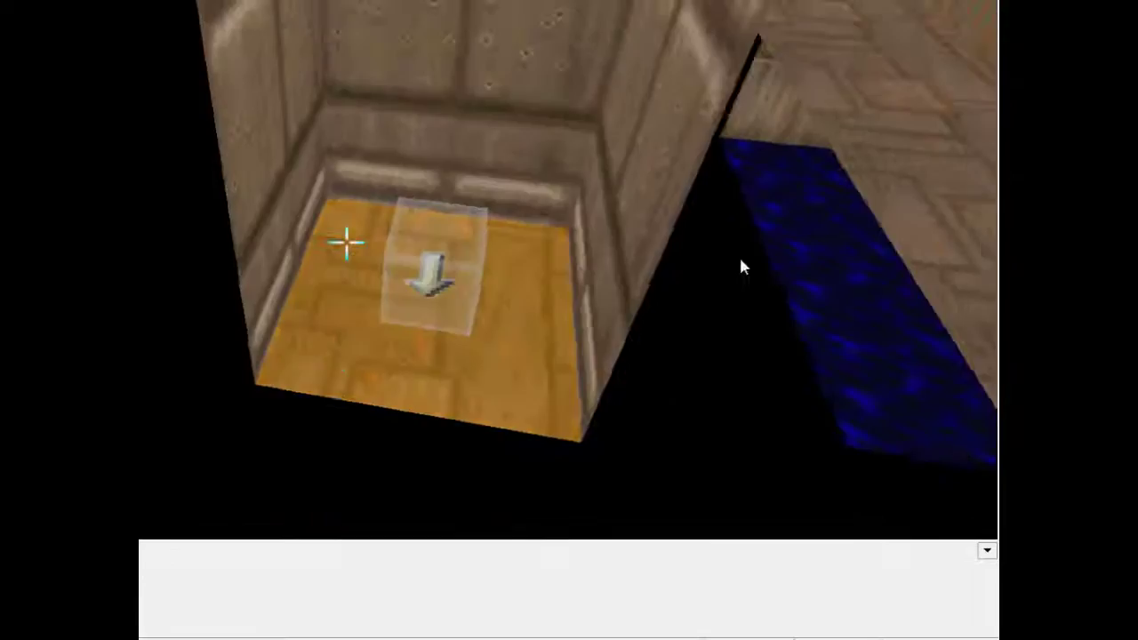
key("d")
key("e")
key("e")
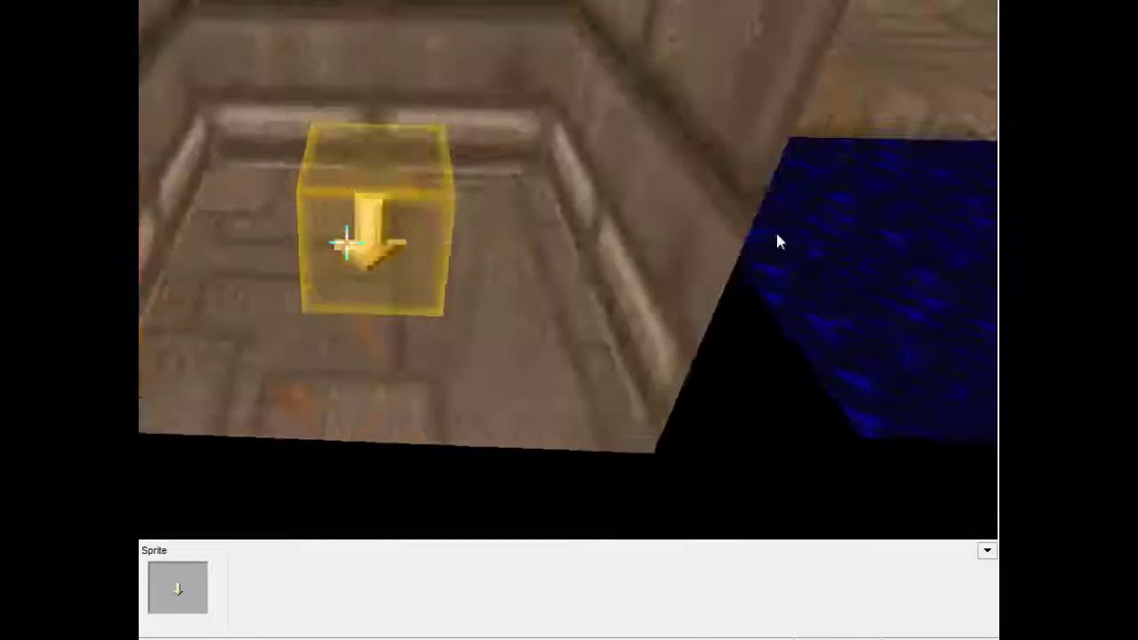
key("d")
key("e")
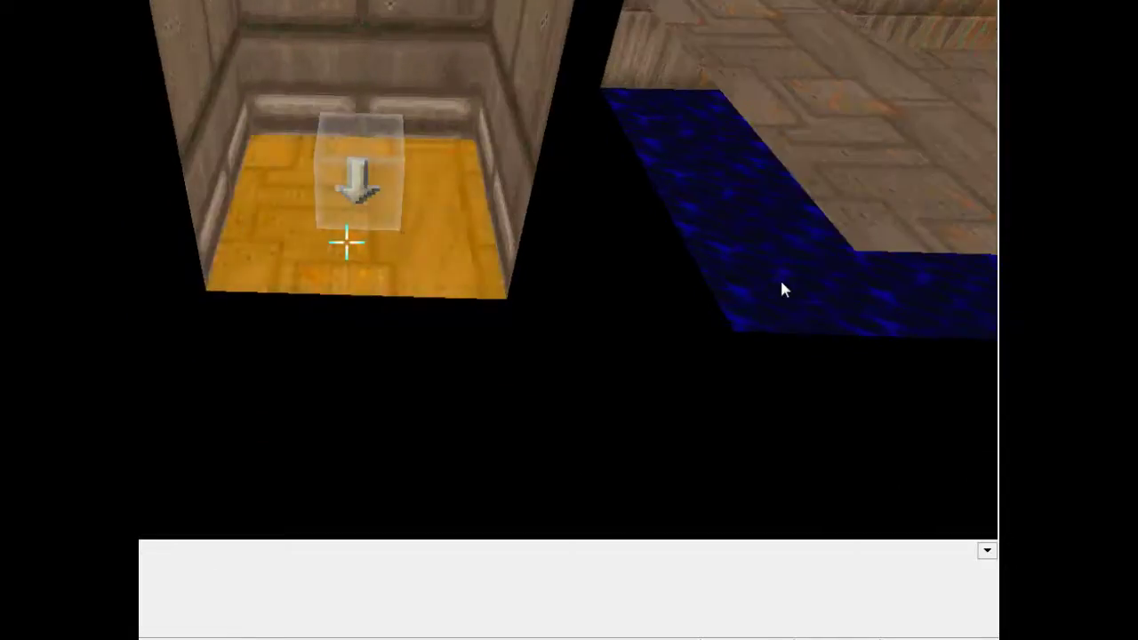
key("q")
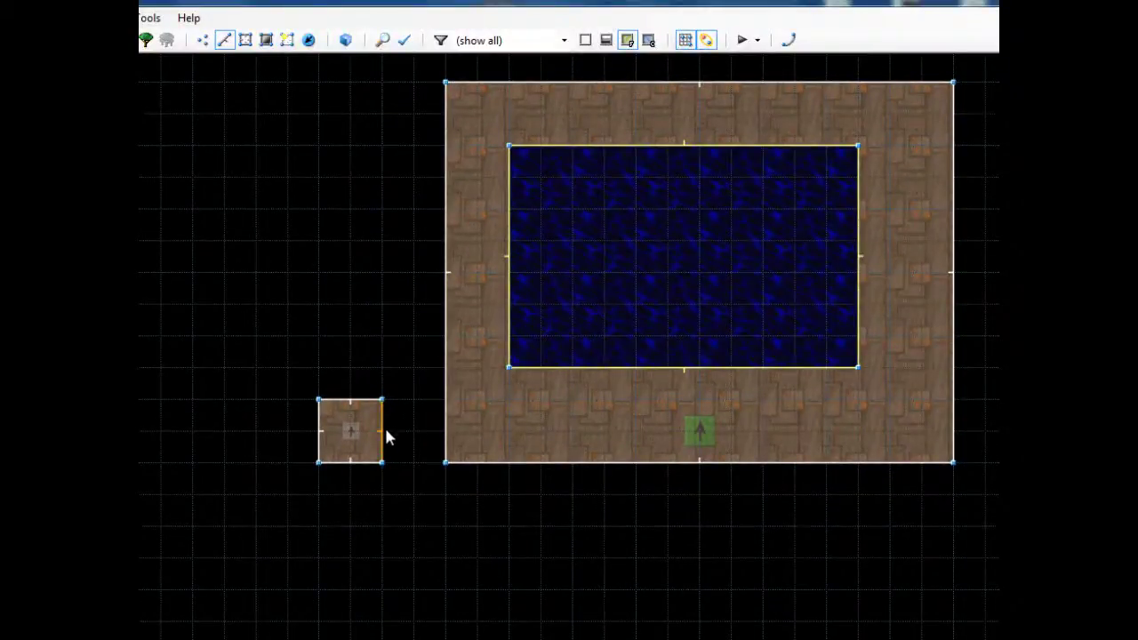
Step: Examine the pool's walls and water floor from inside the pit in the 3D view
key("s")
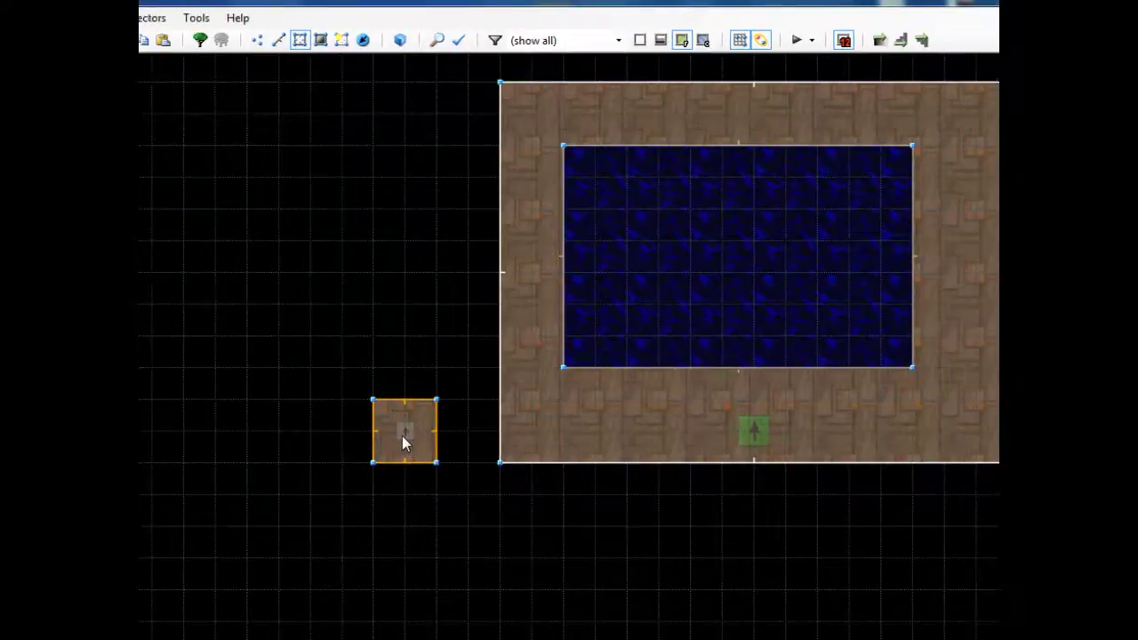
key("Right")
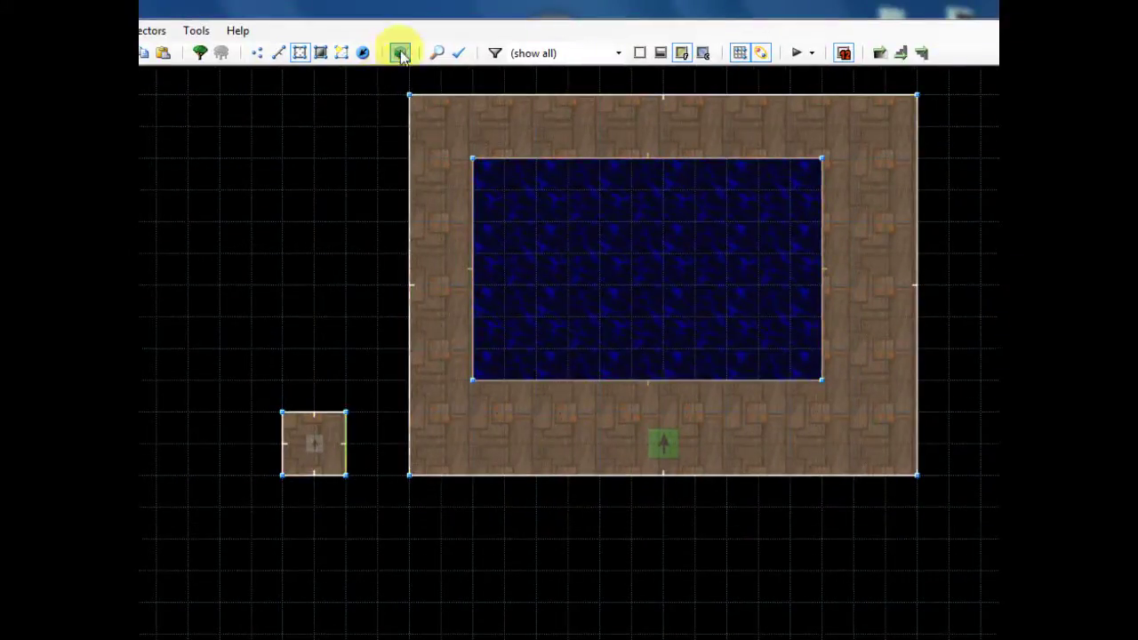
left_click(400, 52)
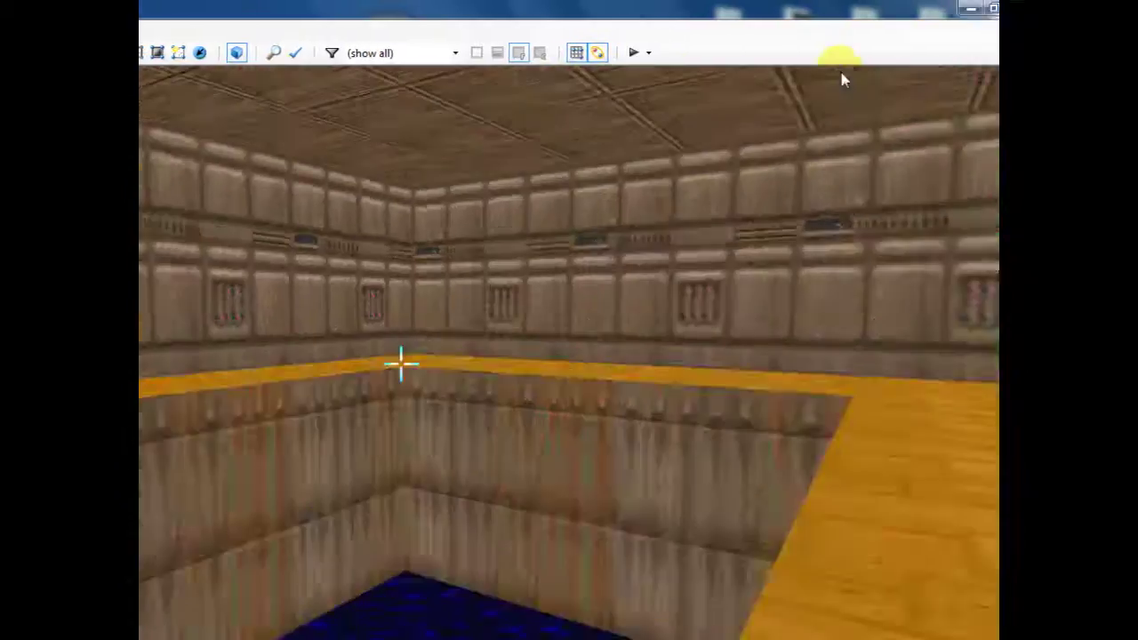
key("e")
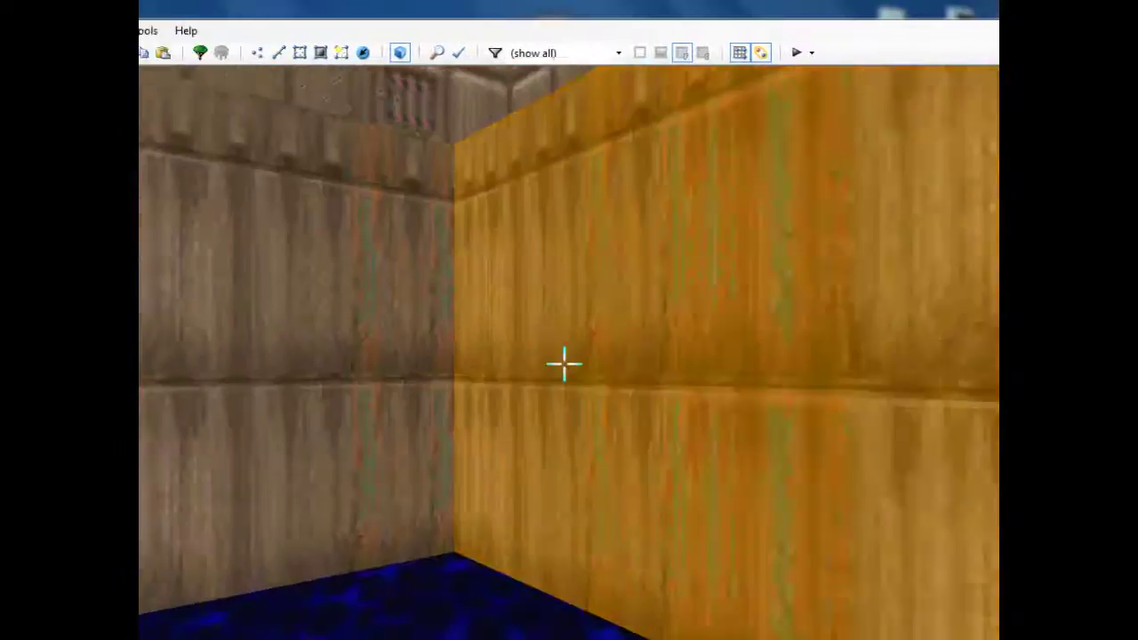
key("d")
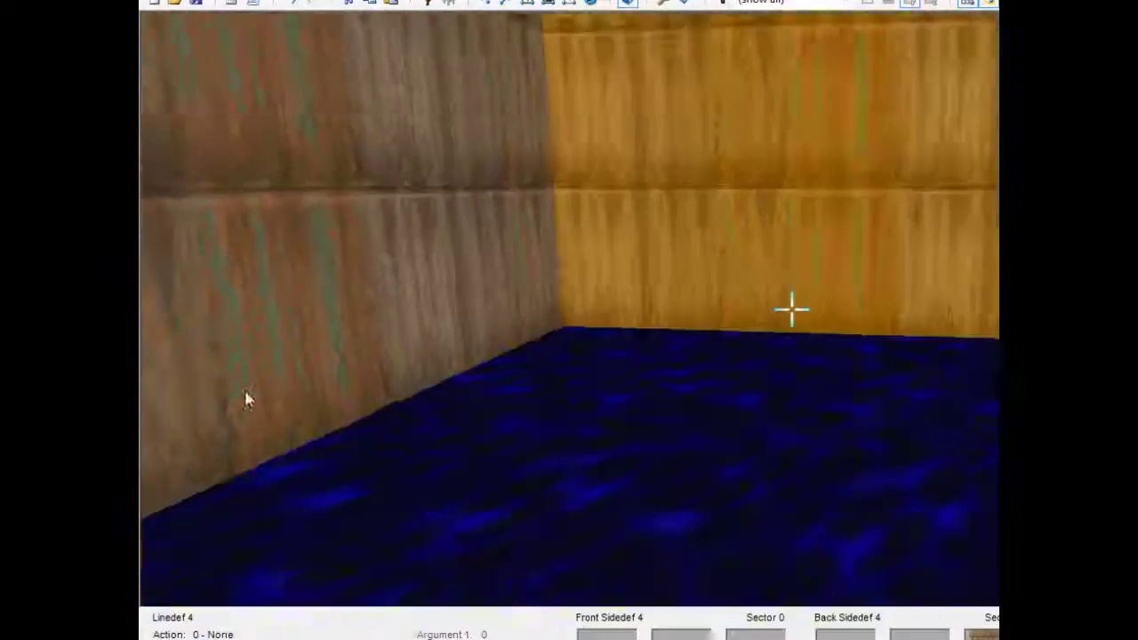
key("d")
key("e")
key("d")
key("e")
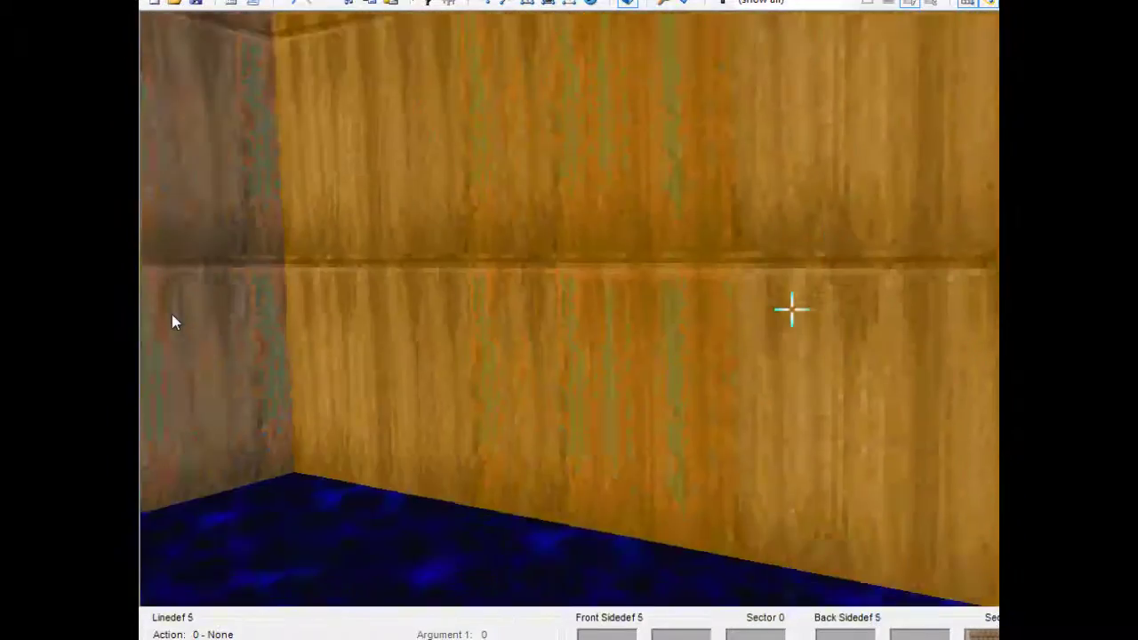
key("d")
key("e")
key("d")
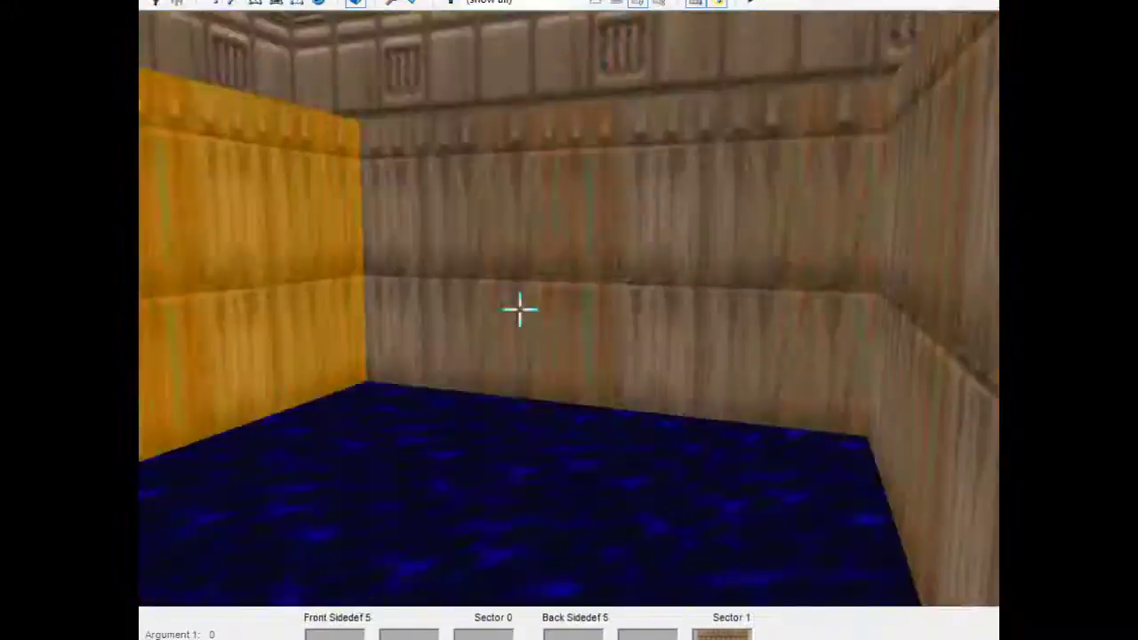
key("e")
key("d")
key("e")
key("d")
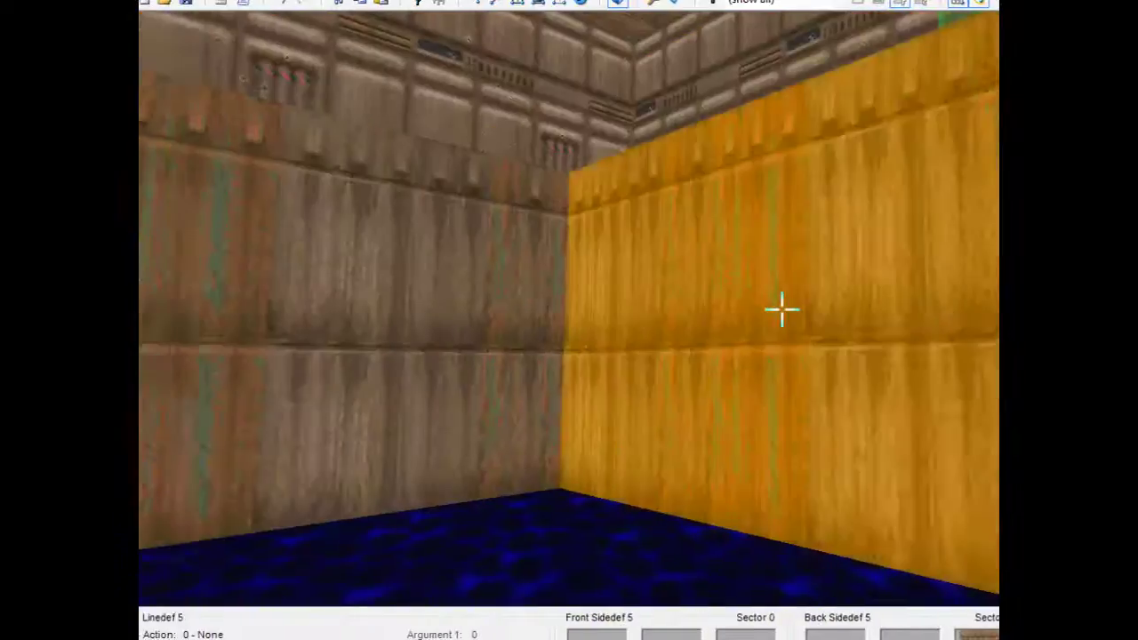
key("e")
key("d")
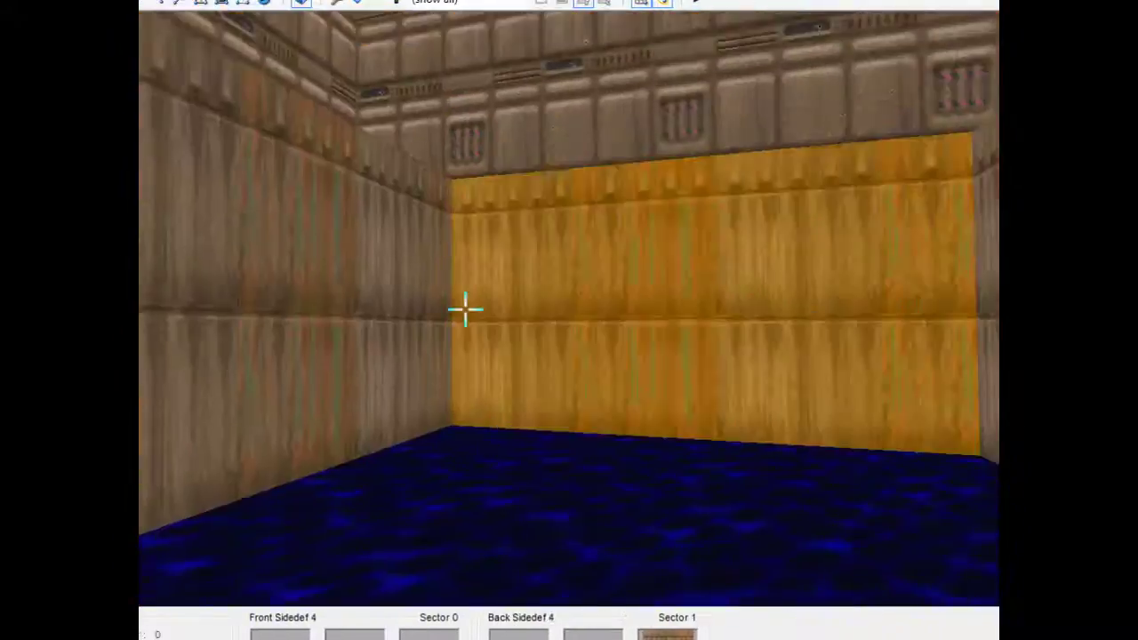
key("e")
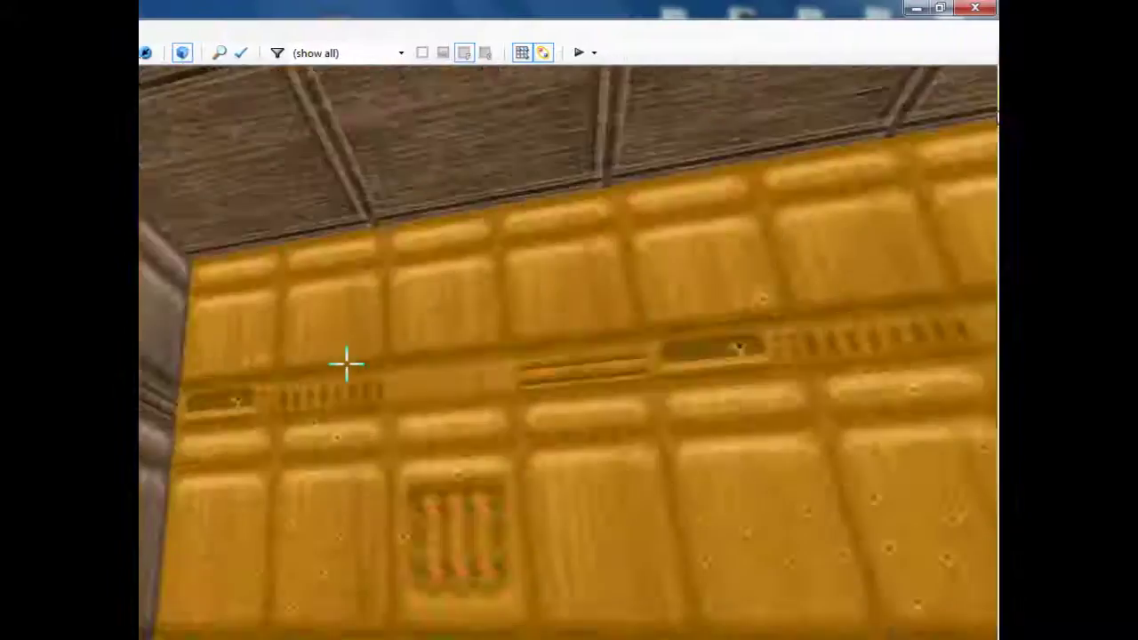
Step: Apply the FWATER1 texture to the floor and ceiling of the small control sector in the 3D view
key("d")
key("e")
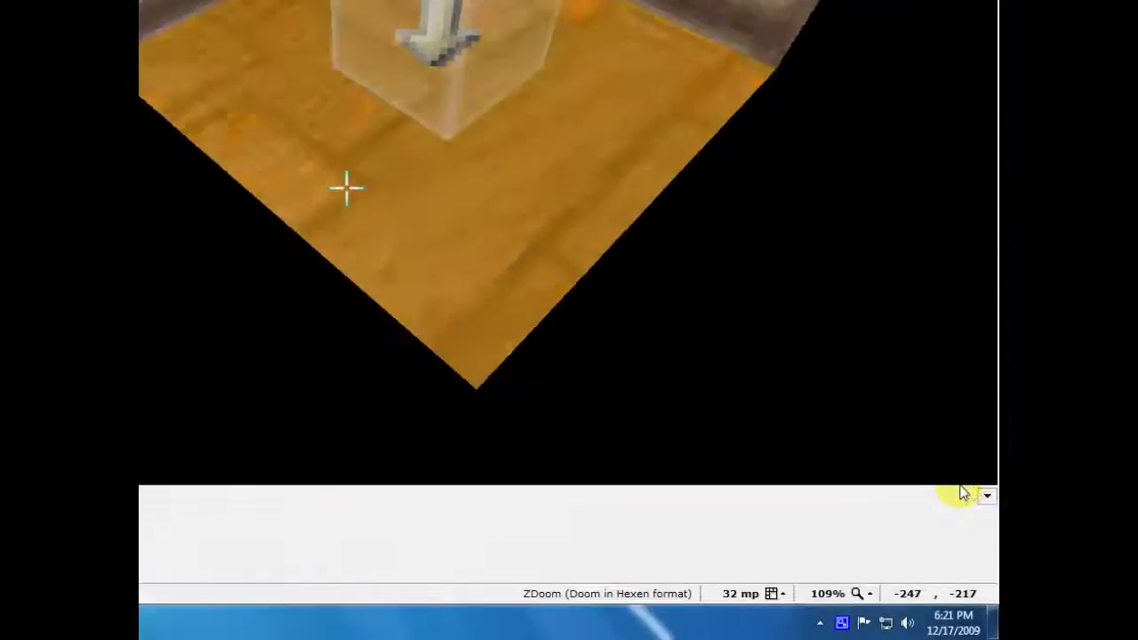
key("d")
left_click(347, 364)
key("s")
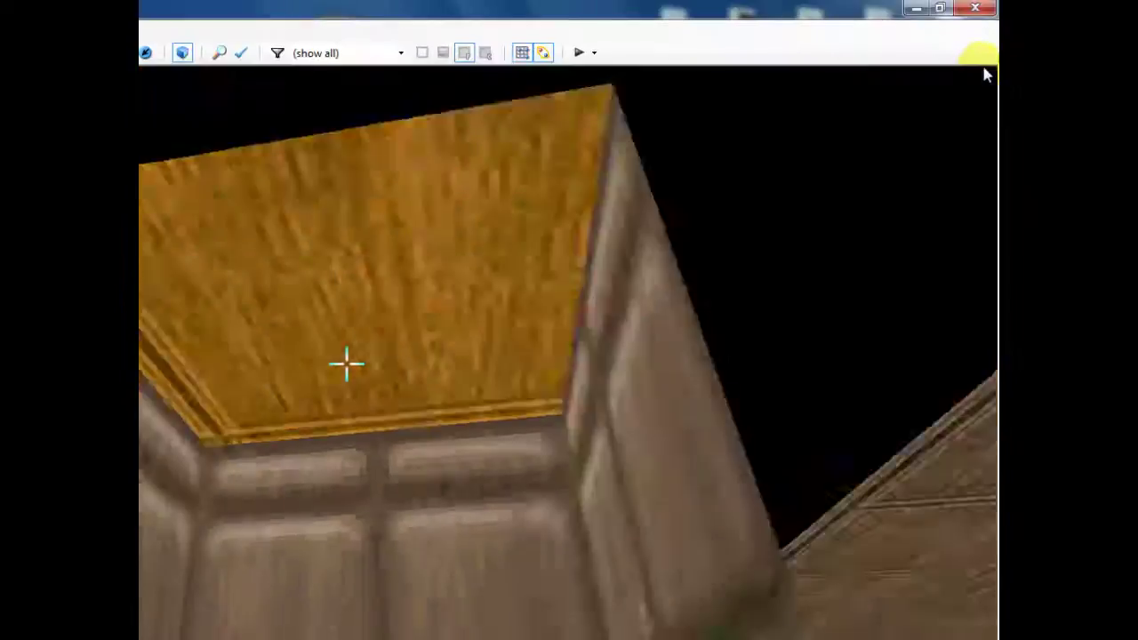
left_click(346, 242)
right_click(347, 242)
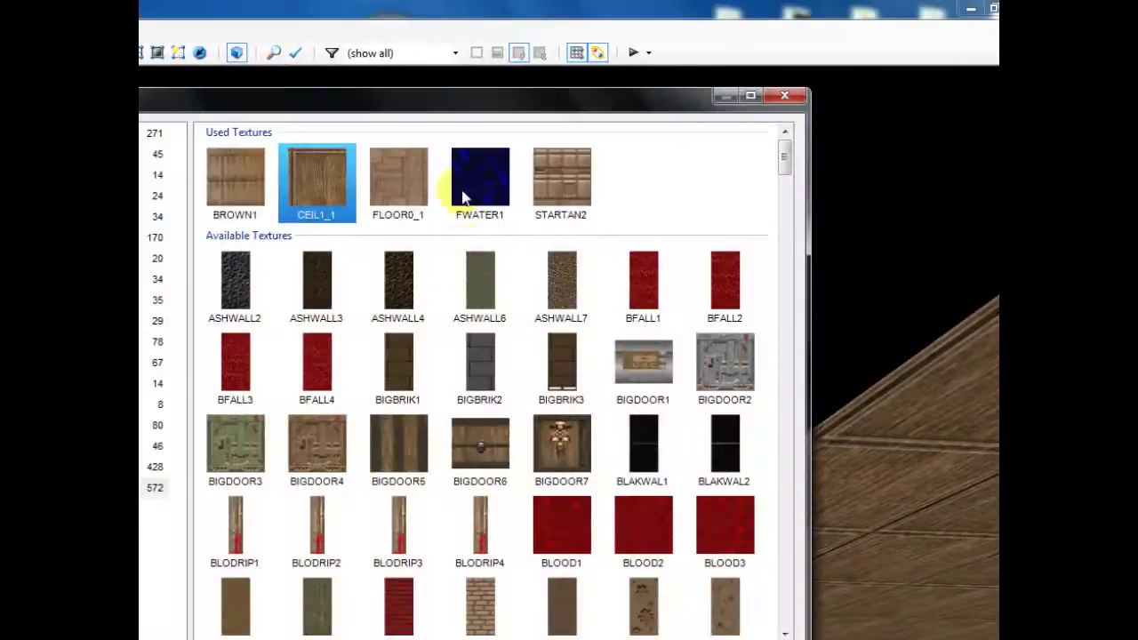
double_click(480, 175)
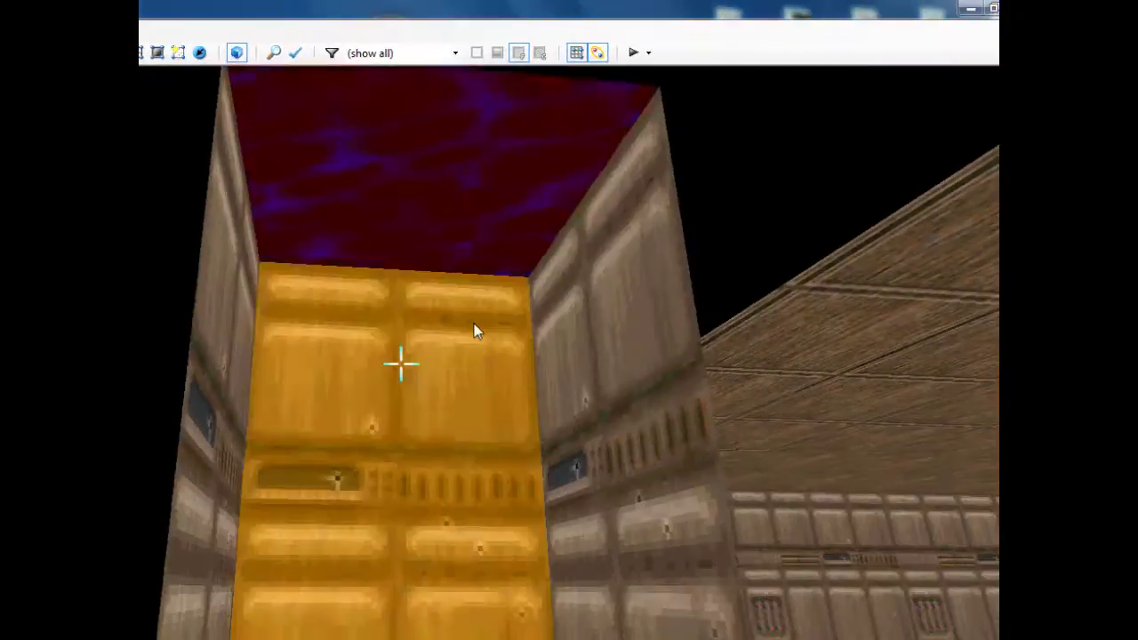
key("c")
key("d")
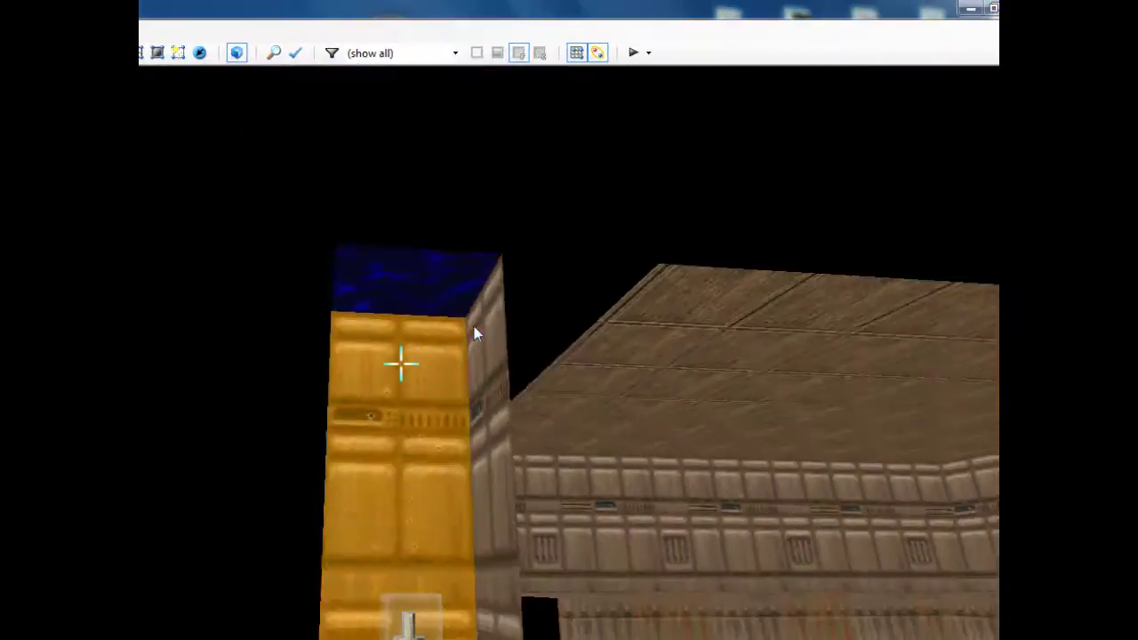
Step: Examine the small sector's water-textured floor and ceiling and the pool in 3D, and return to the 2D map
key("e")
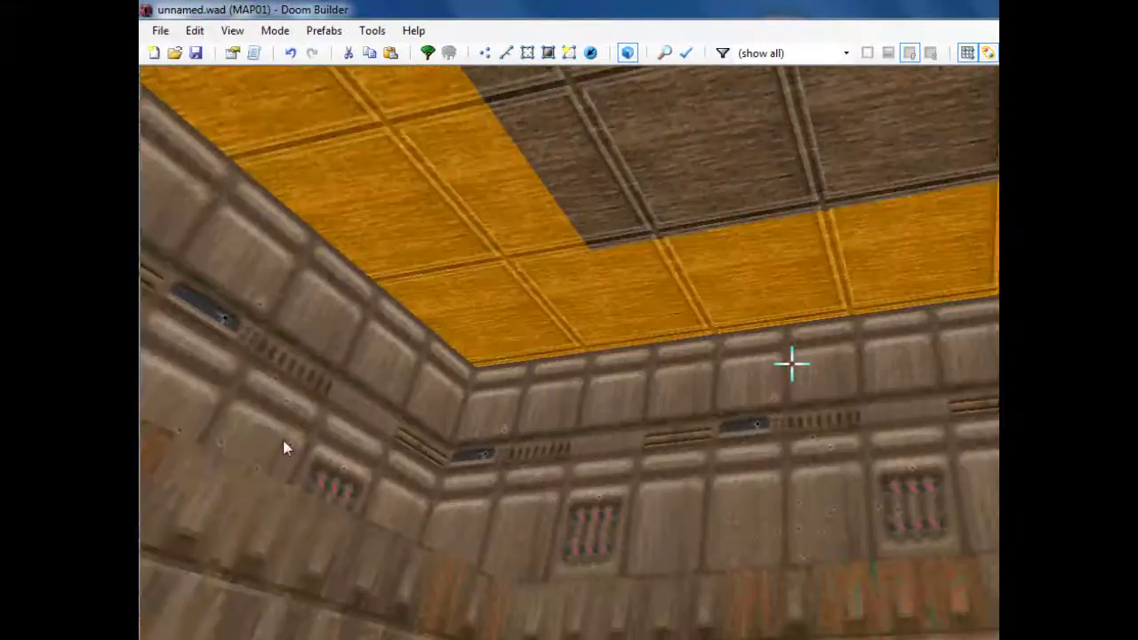
key("e")
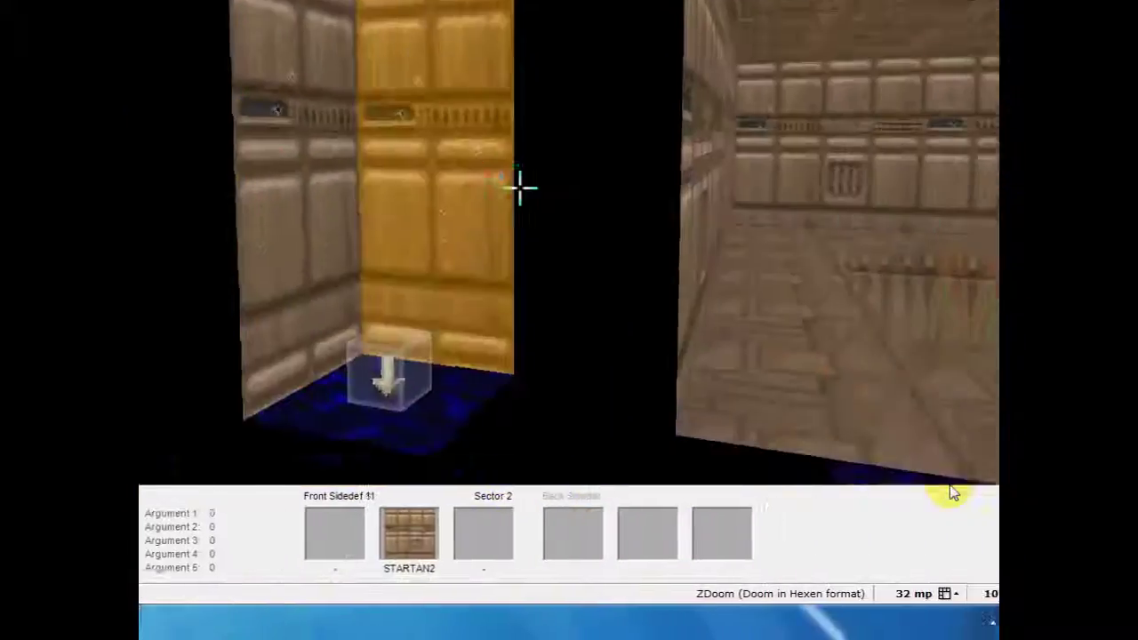
key("e")
key("d")
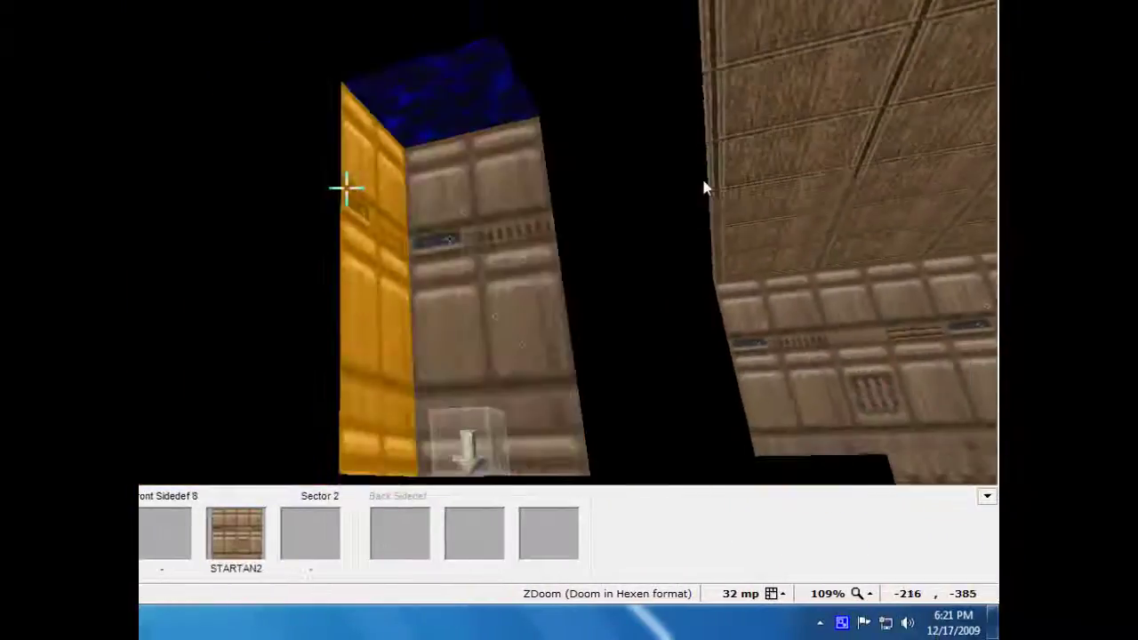
key("e")
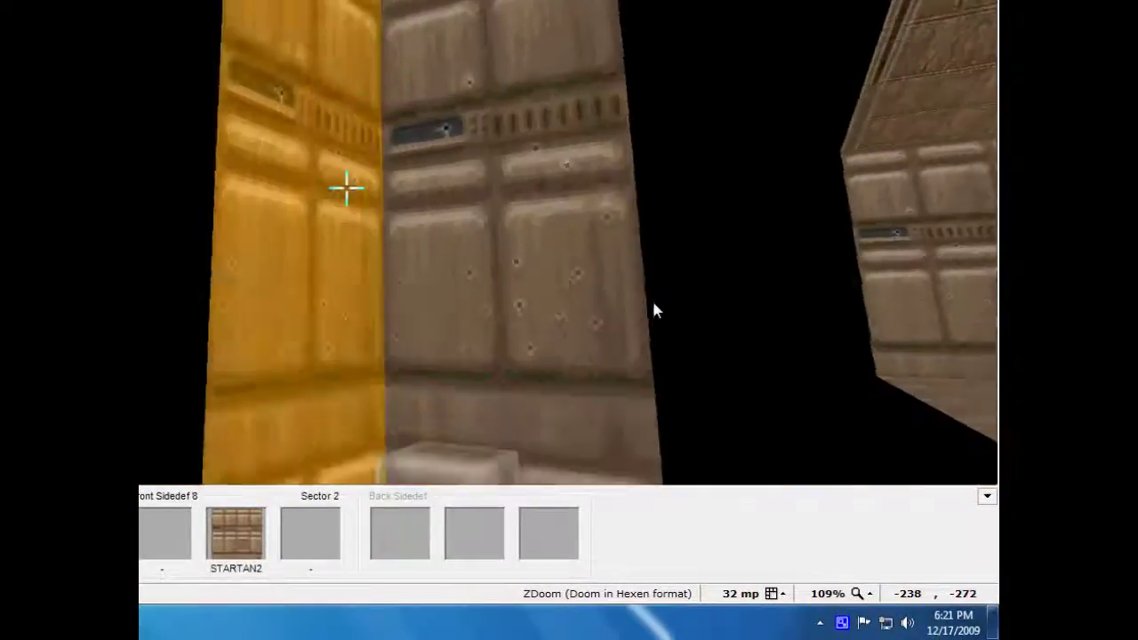
key("d")
key("e")
key("d")
key("e")
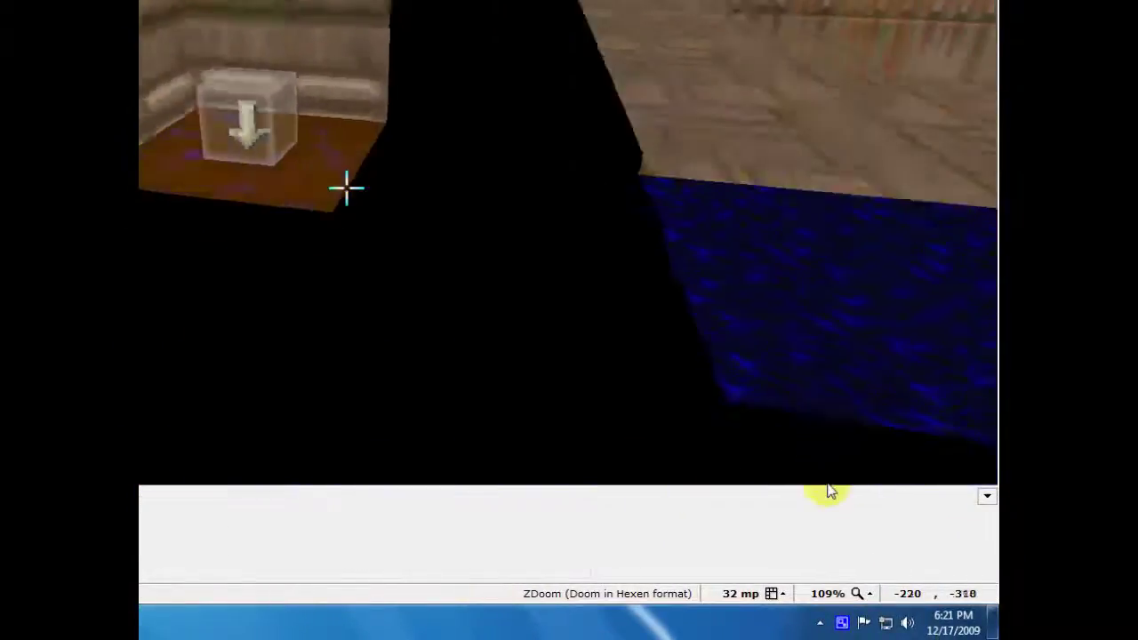
key("d")
key("e")
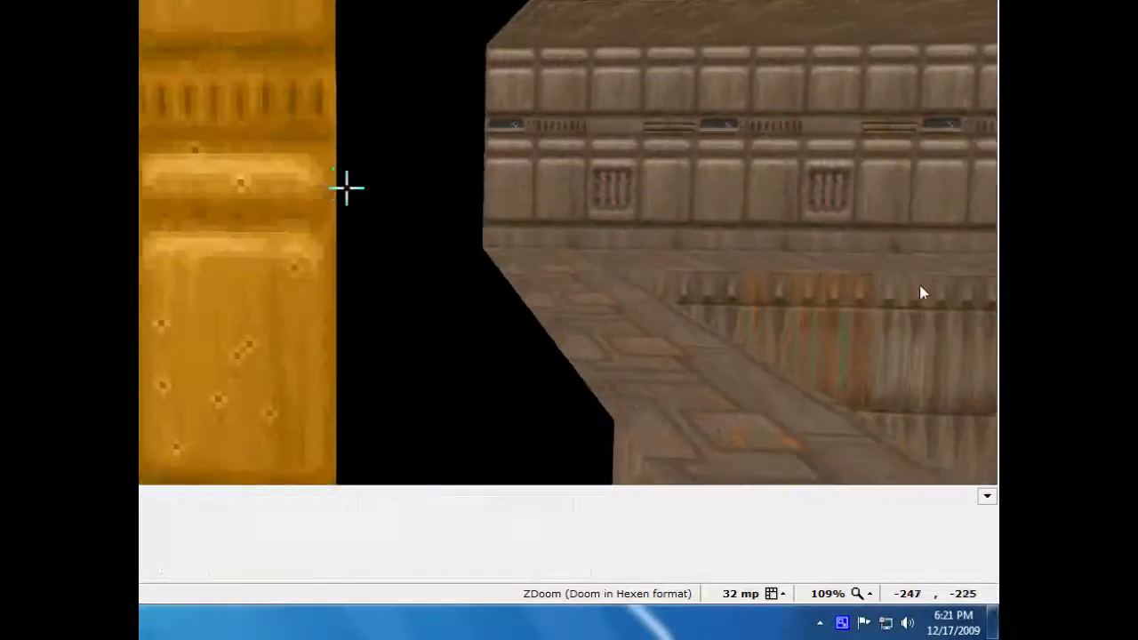
key("d")
key("e")
key("e")
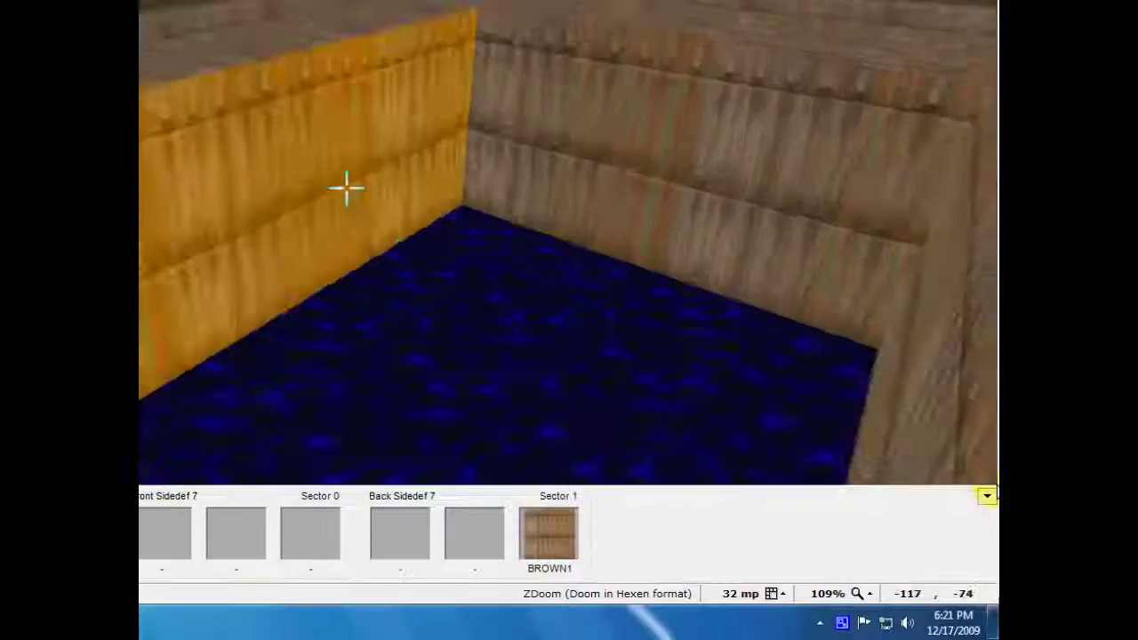
key("d")
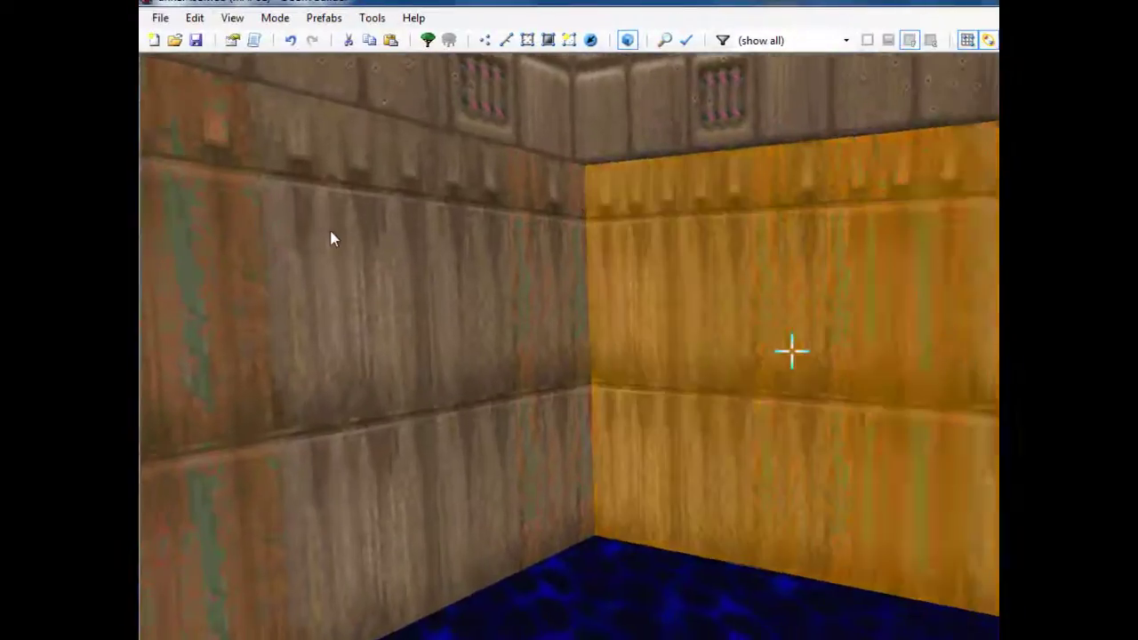
key("w")
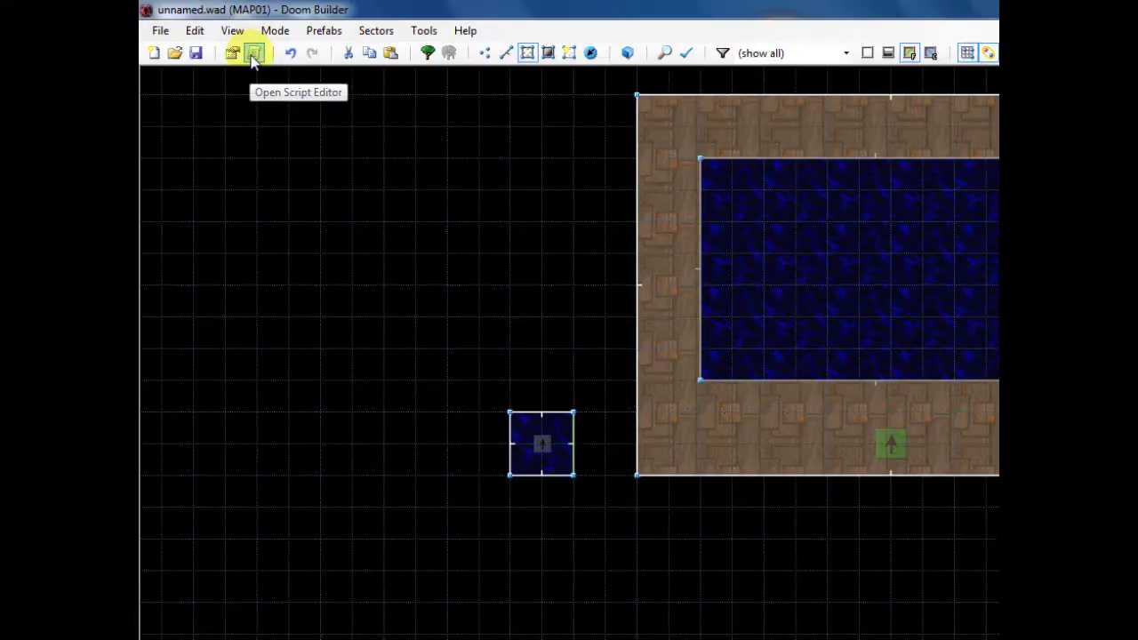
Step: Open the map's script editor and write the line #include "zcommon.acs" followed by a blank line
left_click(253, 56)
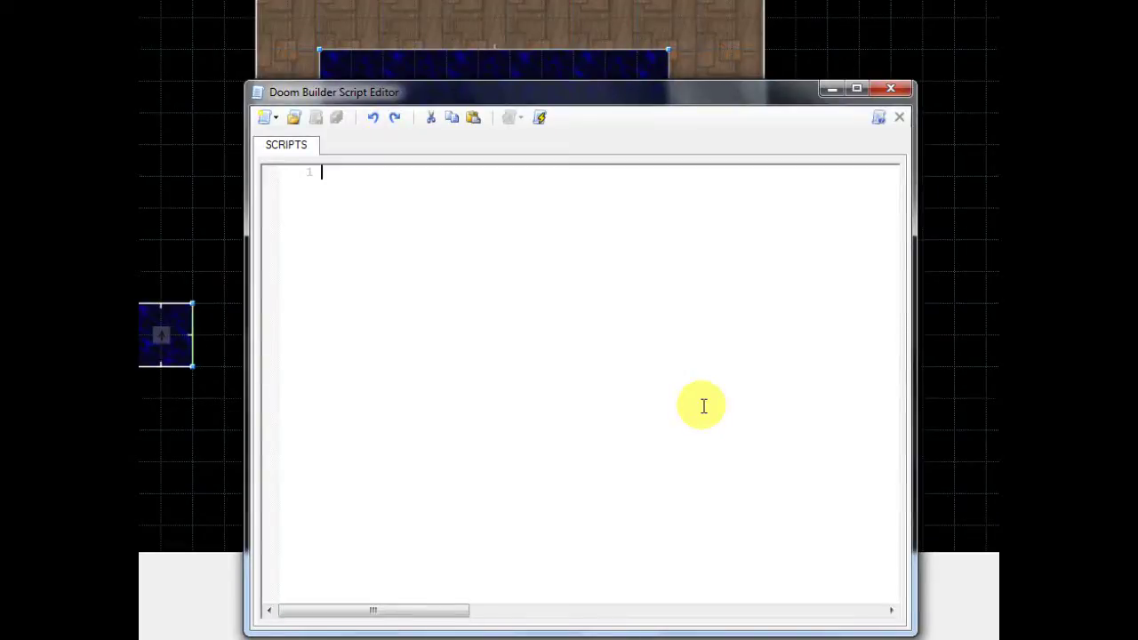
type("#include \"zcommon.acs")
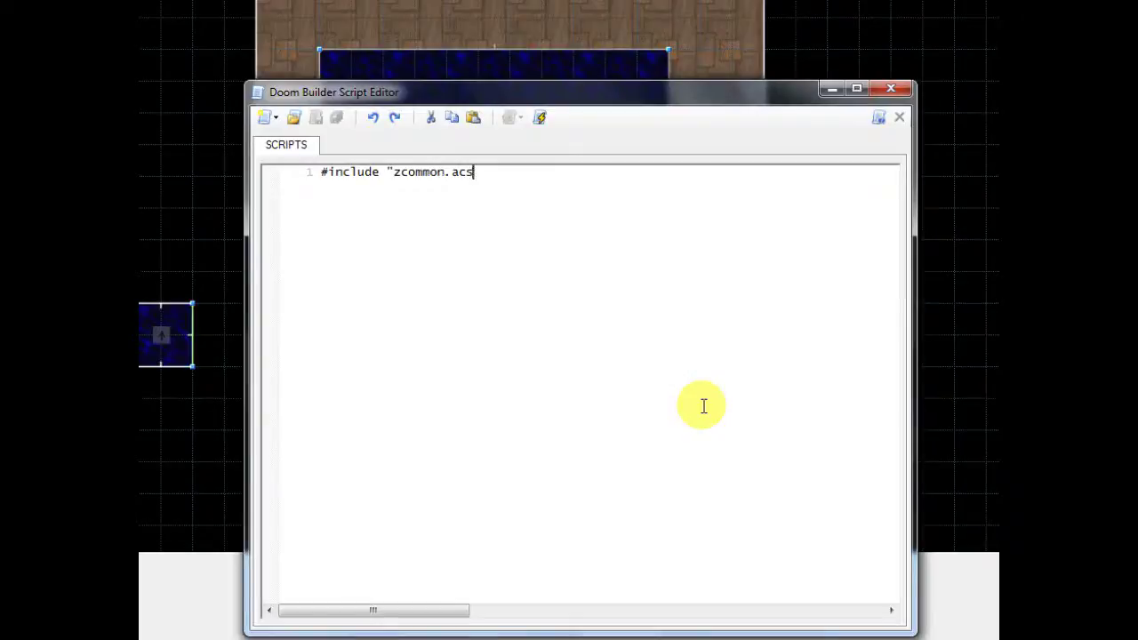
type("\"")
key("Left")
key("Left")
key("Left")
key("Left")
key("Left")
key("Left")
key("Left")
key("Left")
key("Left")
key("Right")
key("Right")
key("Right")
key("Right")
key("Right")
key("Left")
key("Left")
key("Left")
key("Left")
key("Left")
key("Left")
key("Right")
key("Right")
key("Right")
key("Right")
key("Right")
key("Right")
key("Right")
key("Right")
key("Right")
key("Left")
key("Right")
key("Left")
key("Left")
key("Right")
key("Right")
key("Right")
key("Return")
key("Return")
Step: Declare script 1 OPEN with opening and closing braces around an empty line
type("script 1 OPEN")
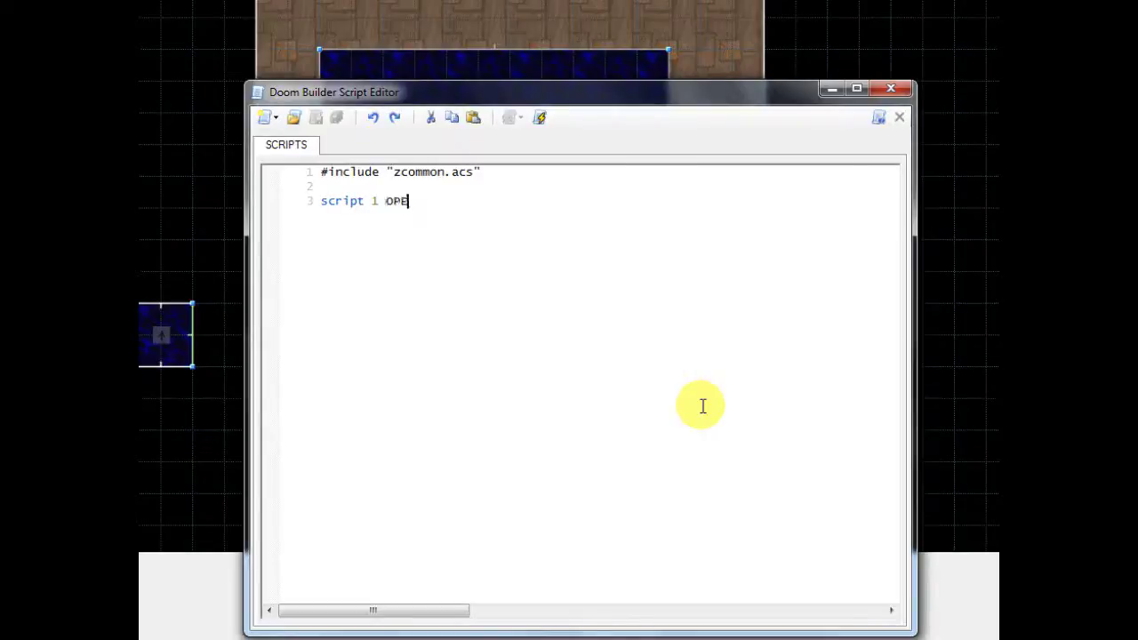
key("Return")
type("{")
key("Return")
key("Return")
type("}")
key("Up")
key("Up")
key("Down")
key("Down")
key("Up")
key("Up")
key("Down")
key("Down")
key("Up")
key("Up")
key("Down")
key("Down")
key("Up")
key("Up")
key("Left")
key("Right")
key("Down")
key("Down")
key("Up")
key("Up")
key("Down")
key("Down")
Step: Inside the script body, write the indented statement Sector_SetColor(2, 0,50,210);
key("Tab")
type("Set")
key("BackSpace")
type("cto")
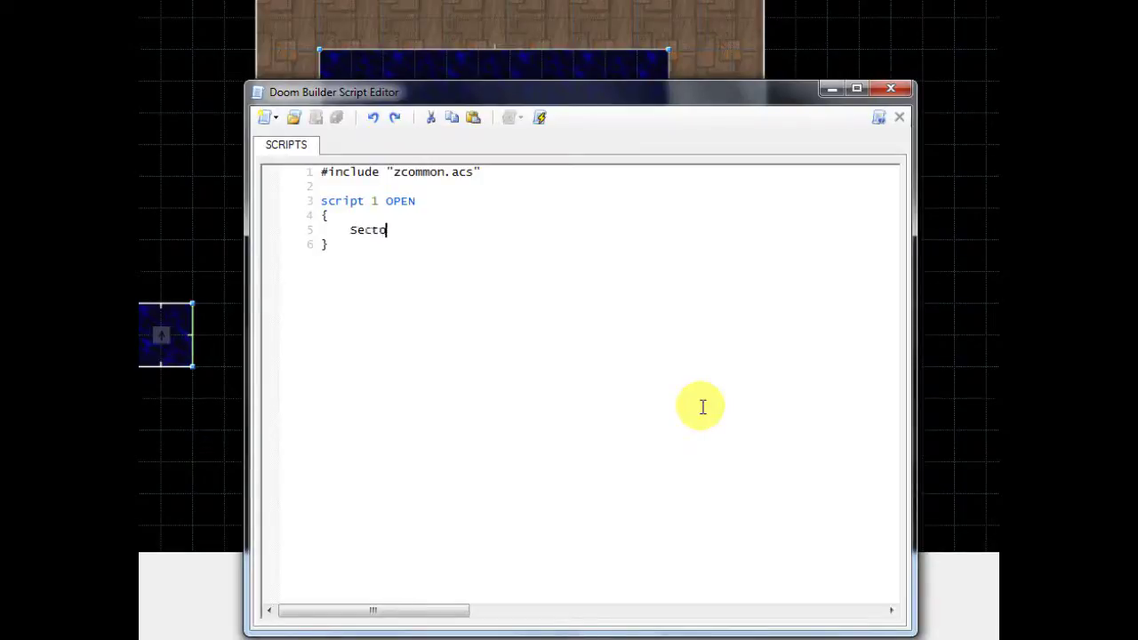
type("r_SetColor")
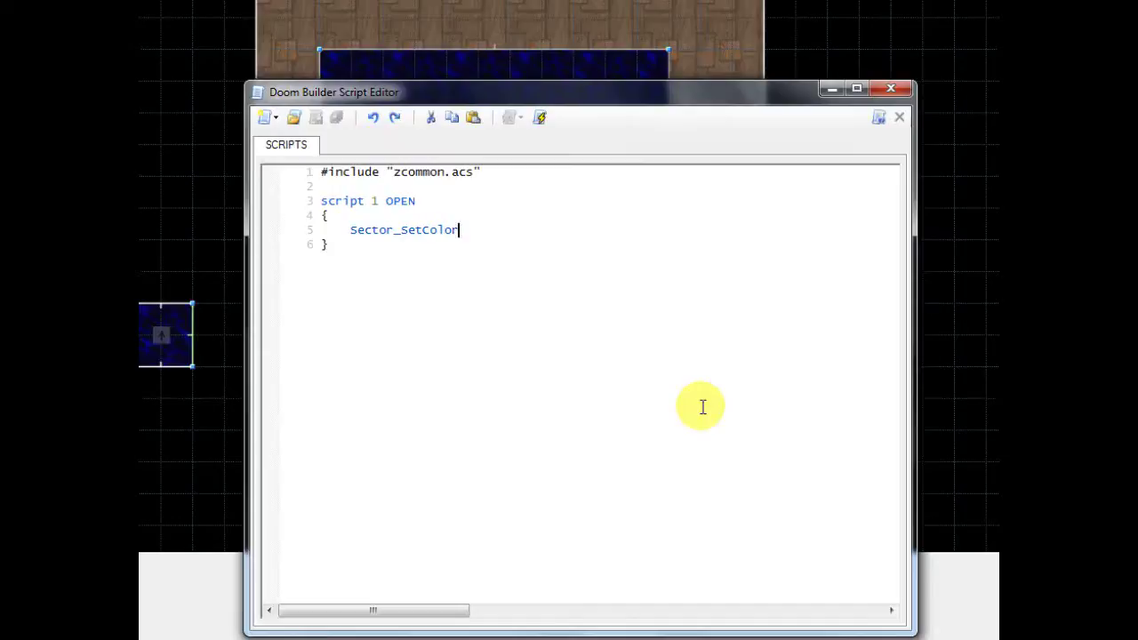
type("(")
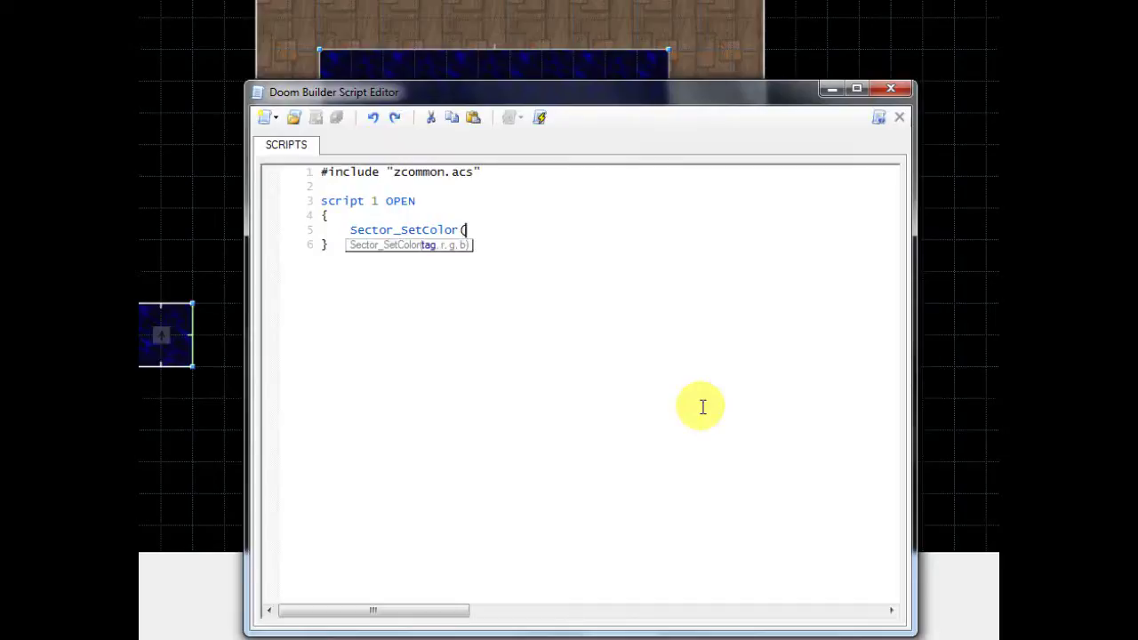
type("2")
type(",")
type("0,")
type("50,")
type("210);")
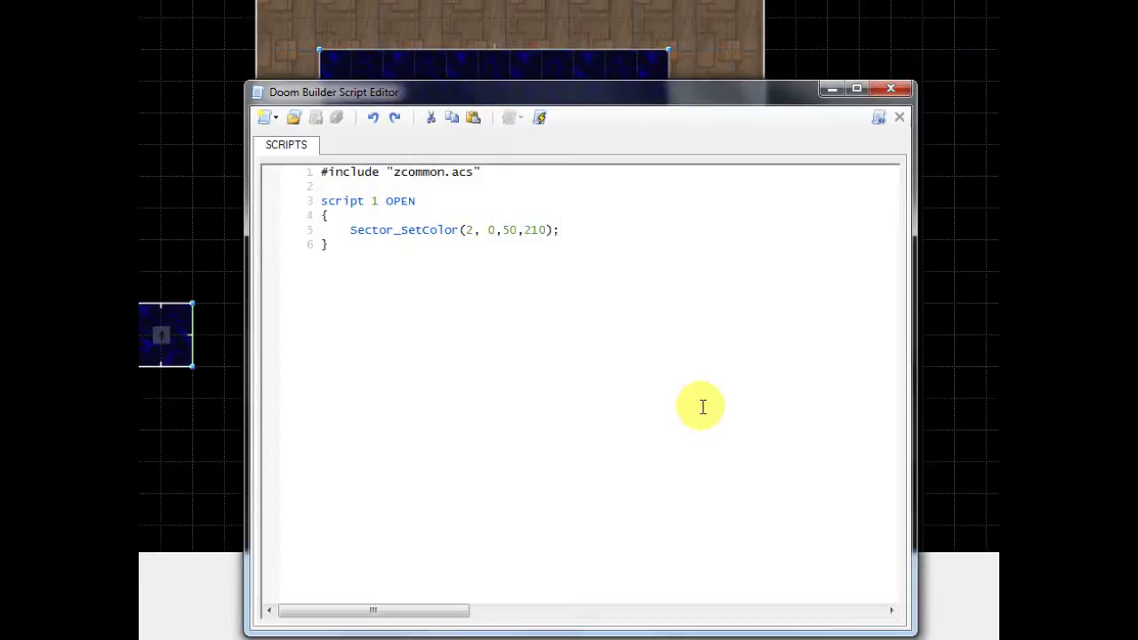
Step: Add the comment "//Make water blue" above the Sector_SetColor line, compile the script and close the script editor
key("Return")
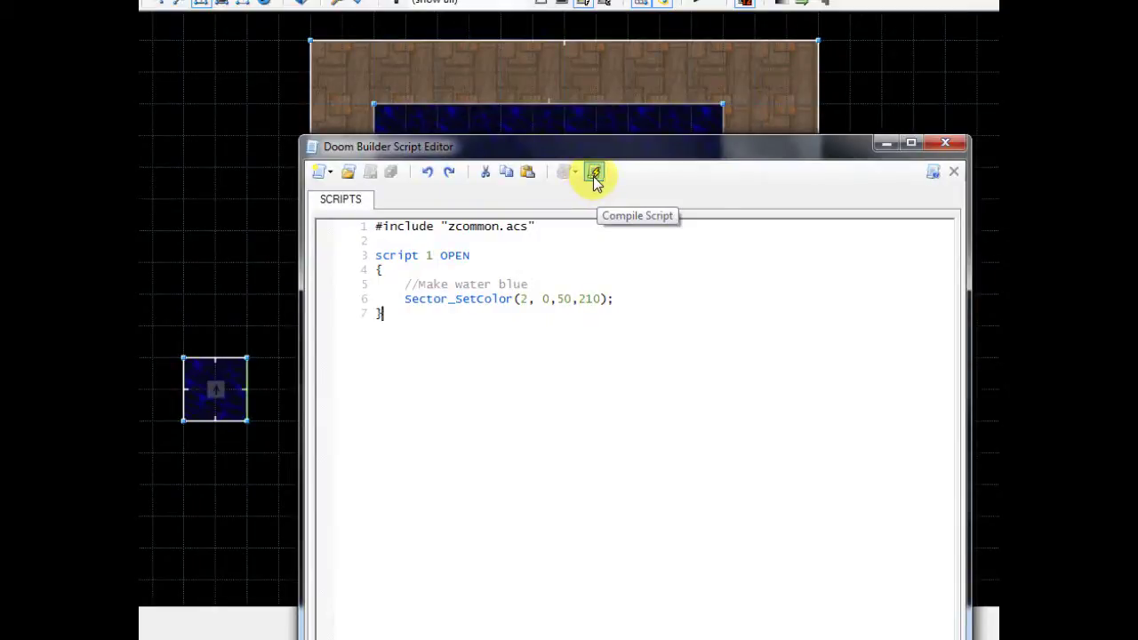
left_click(594, 178)
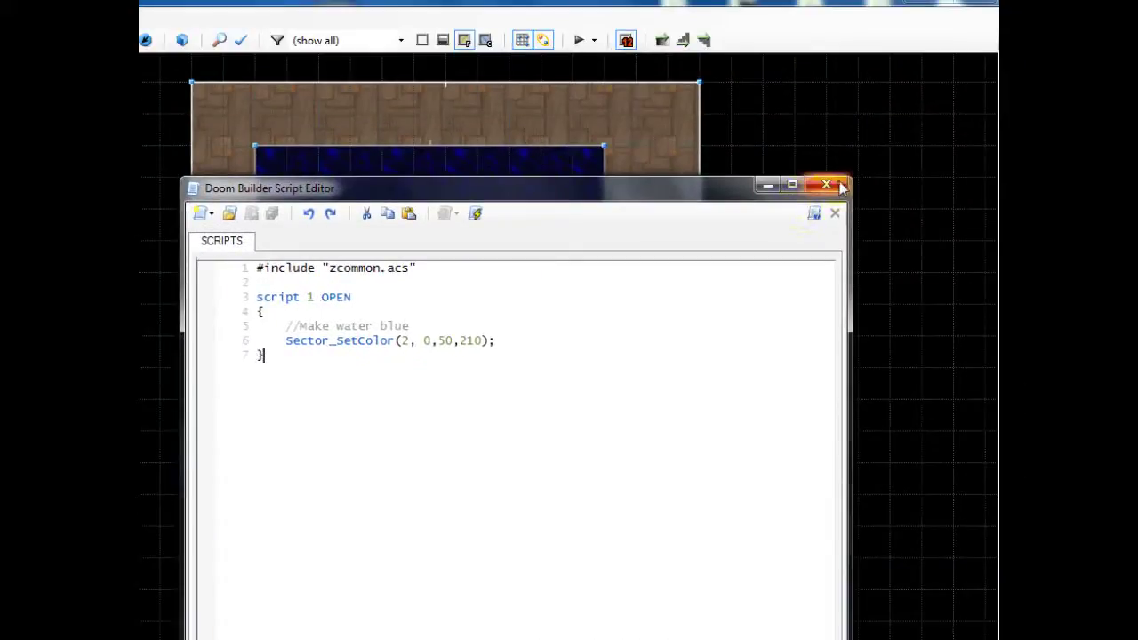
left_click(839, 185)
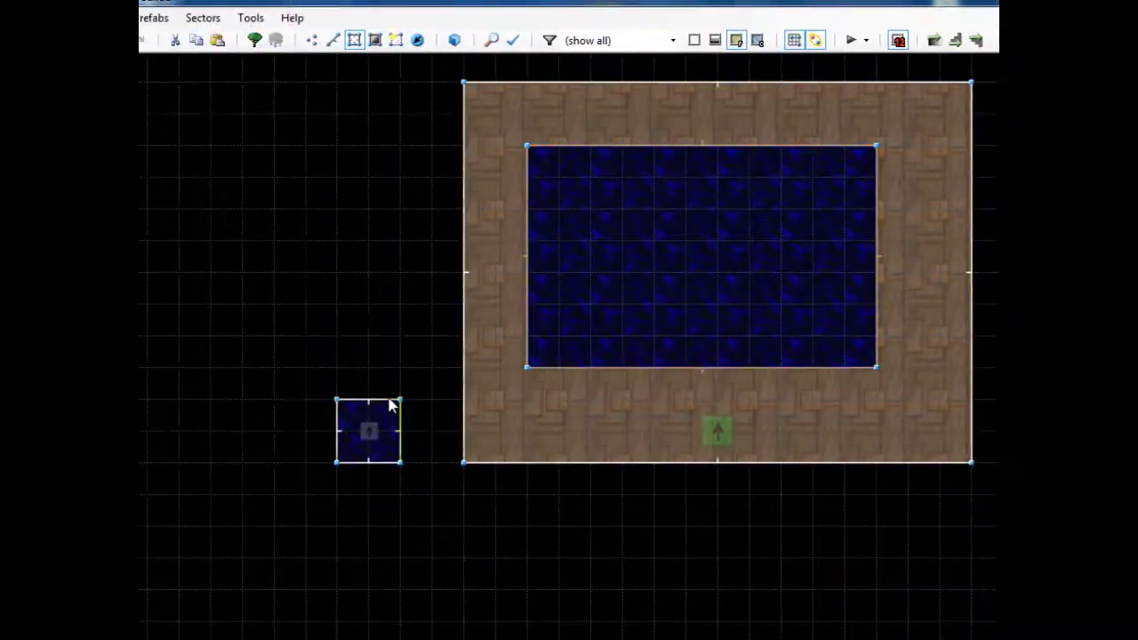
scroll(373, 452, "up", 7)
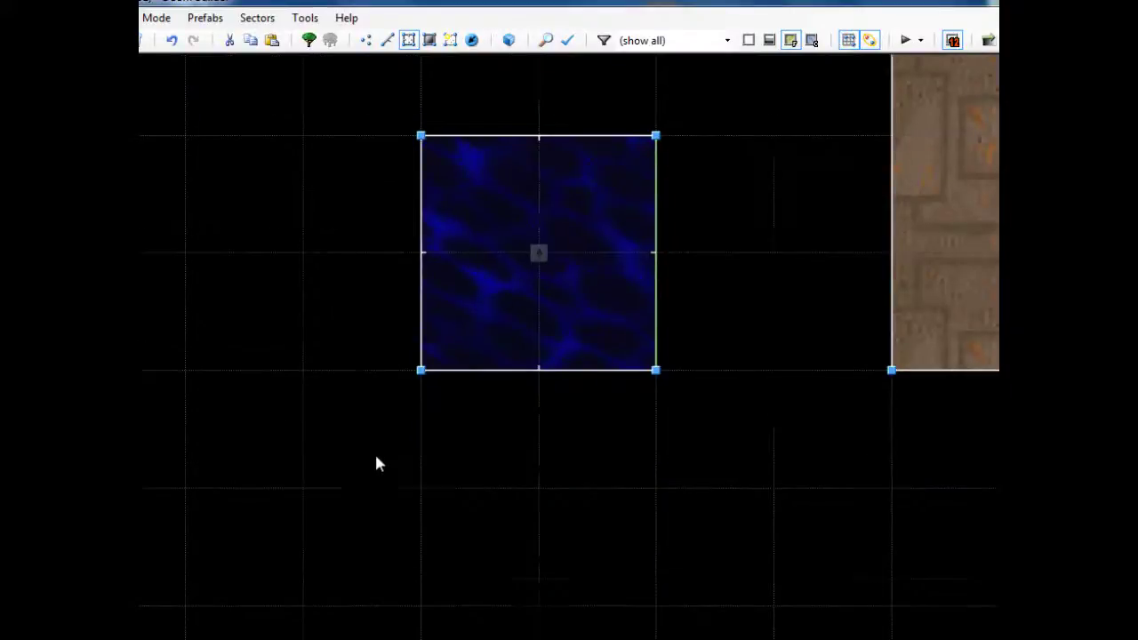
Step: Set the tag of the small control sector beside the room to 2
scroll(371, 425, "down", 5)
key("Down")
scroll(344, 450, "up", 1)
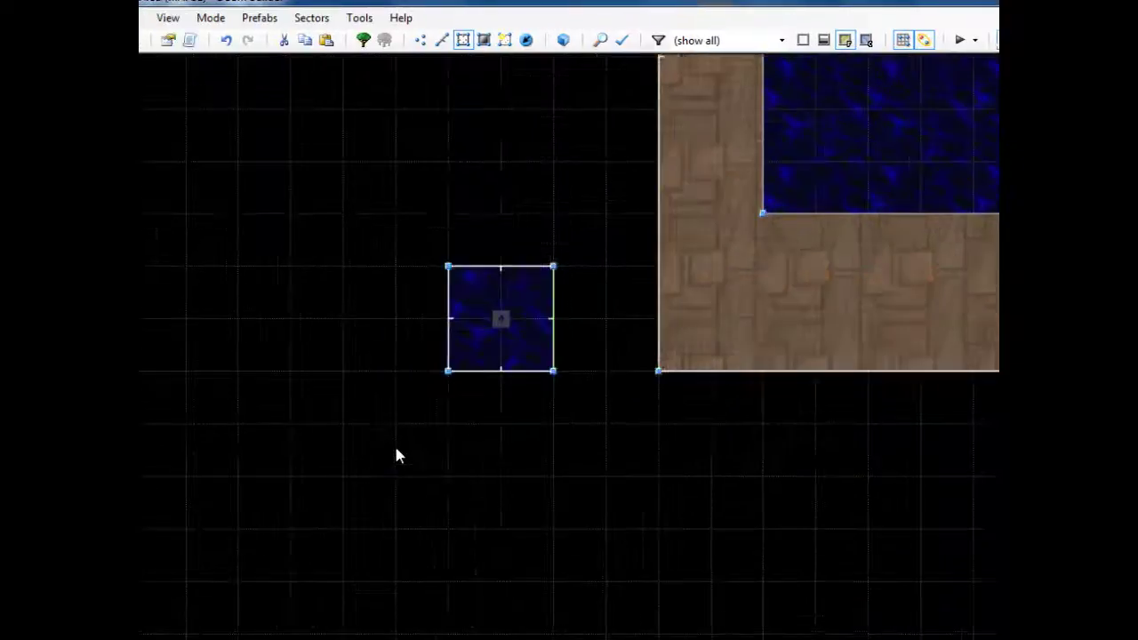
right_click(503, 340)
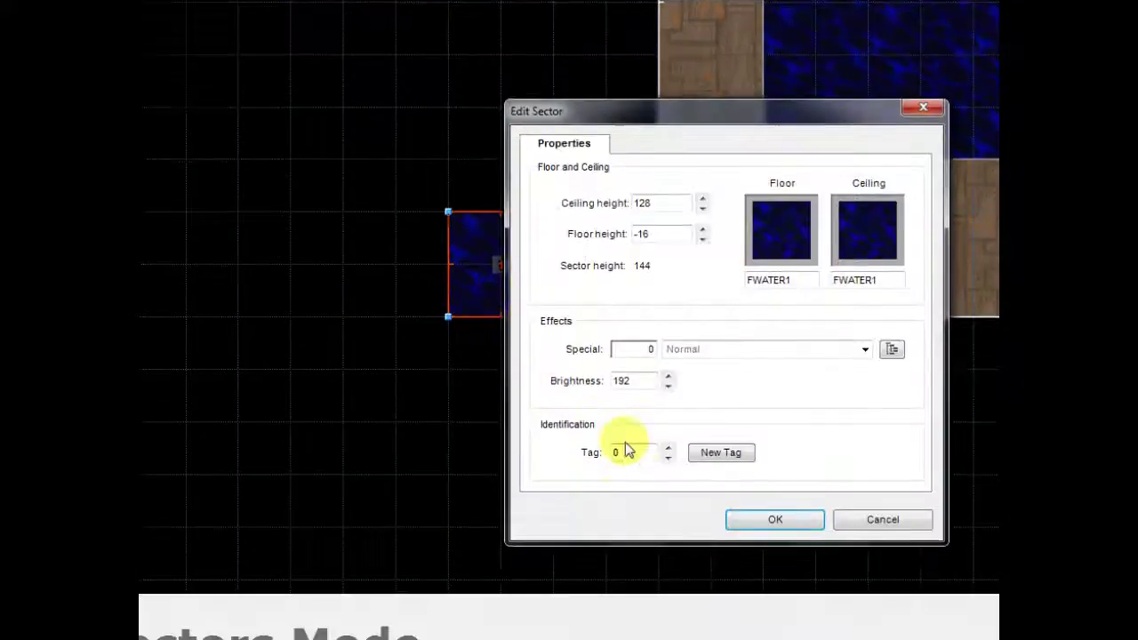
double_click(636, 452)
type("2")
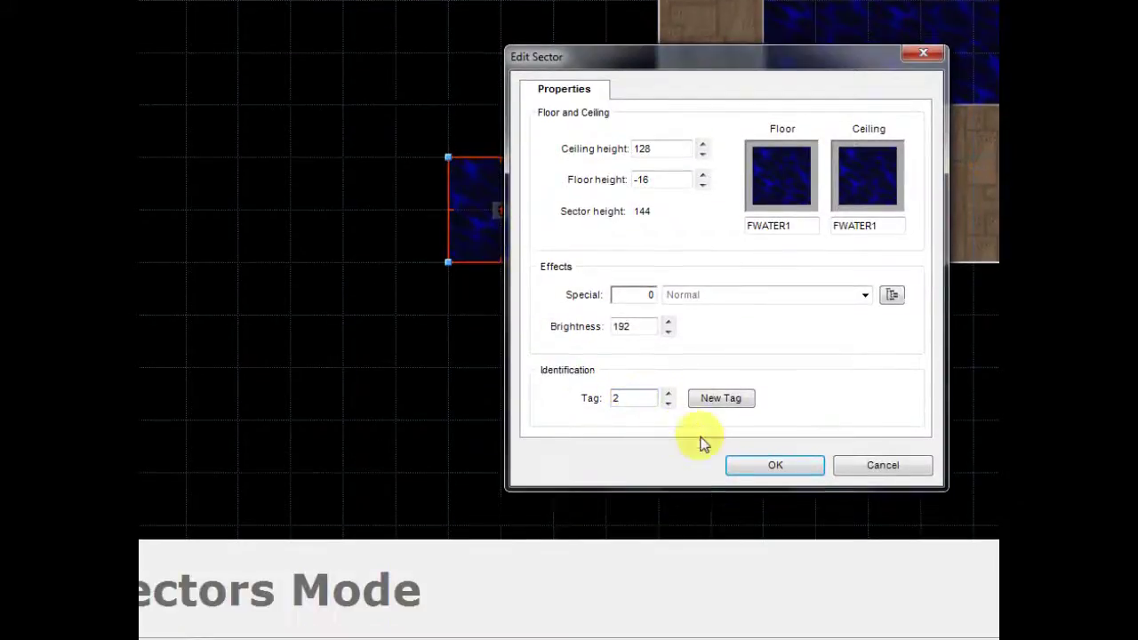
left_click(739, 519)
Step: Examine the small control sector and the pool sector inside the room in the 2D map view
scroll(739, 524, "down", 5)
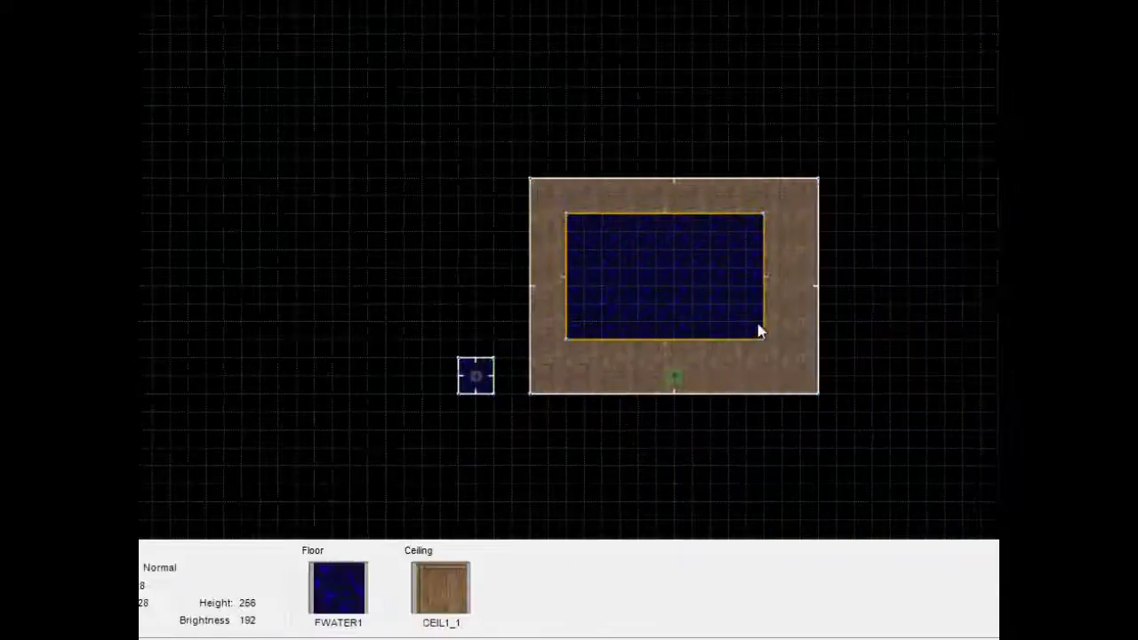
scroll(422, 383, "up", 5)
key("Down")
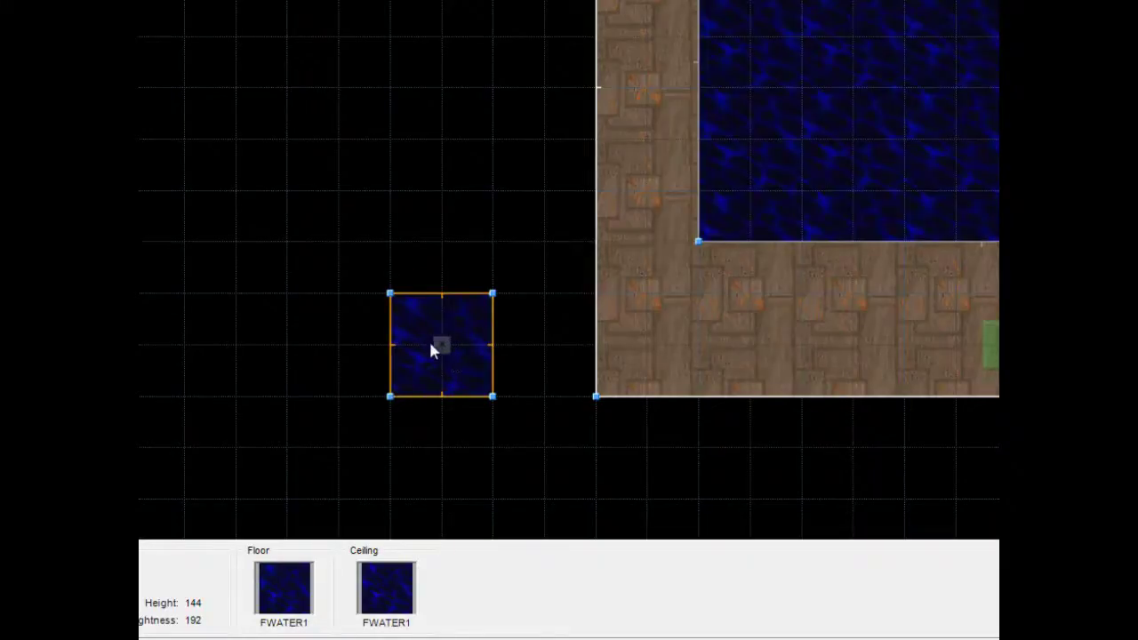
scroll(430, 349, "down", 3)
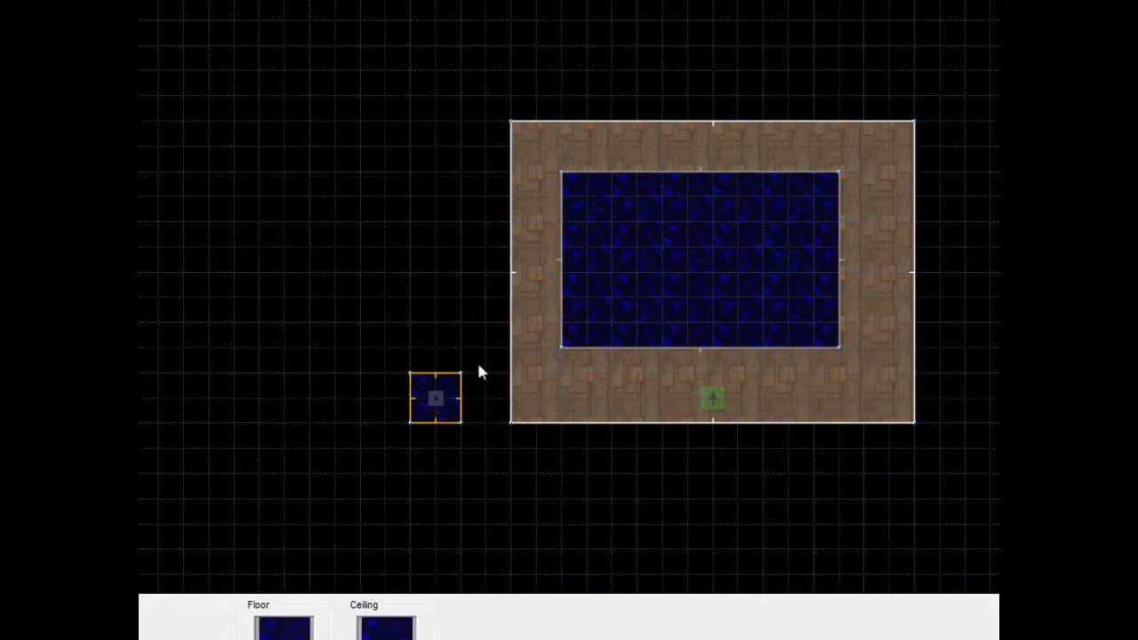
scroll(622, 306, "down", 3)
scroll(622, 313, "up", 3)
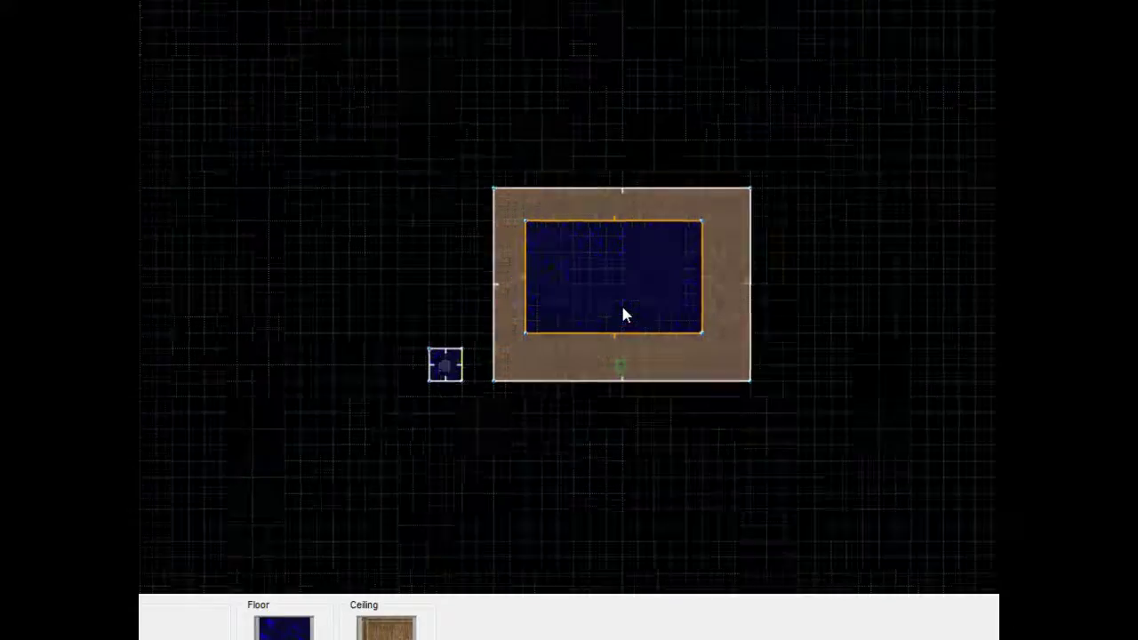
scroll(623, 315, "down", 2)
scroll(622, 316, "up", 2)
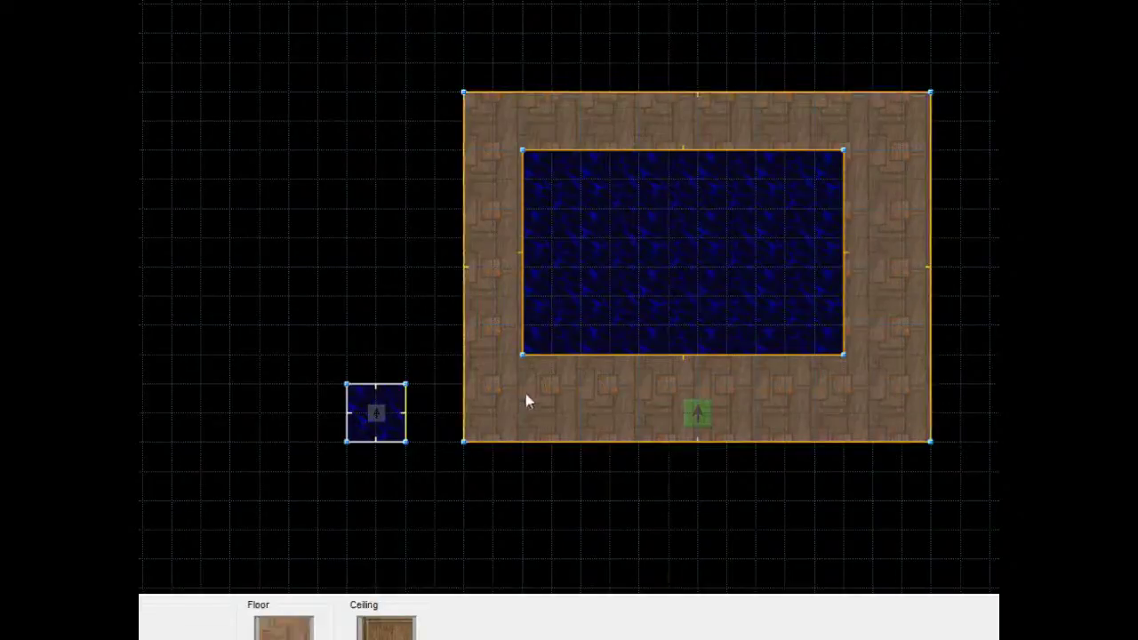
scroll(558, 406, "down", 1)
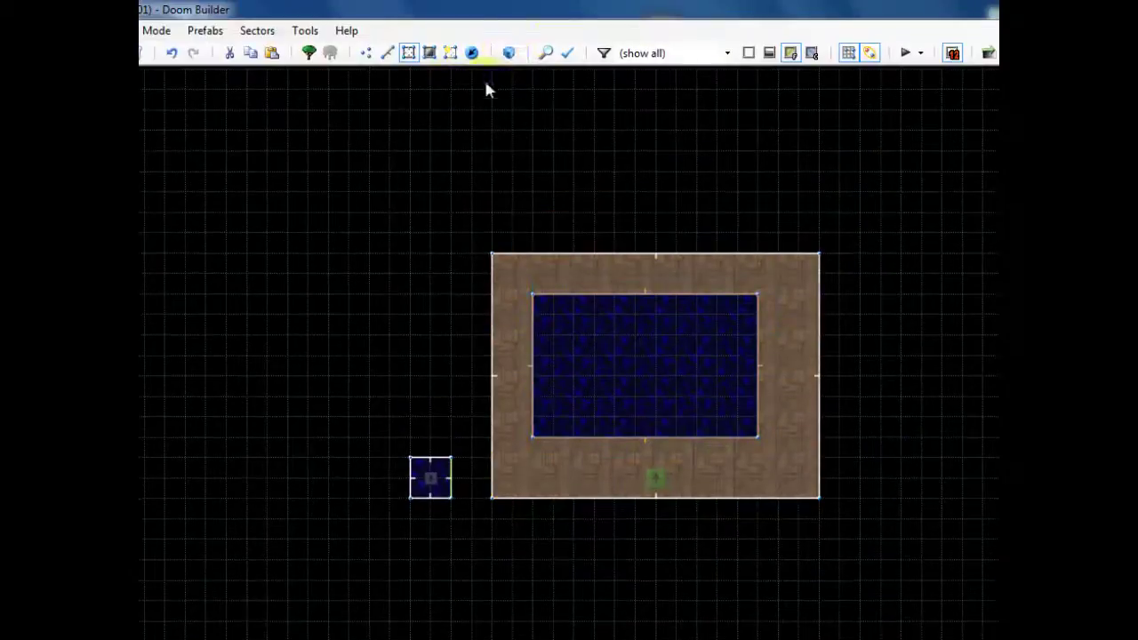
Step: Switch to the 3D visual mode and inspect the pool's water floor and surrounding side walls from several angles
left_click(511, 50)
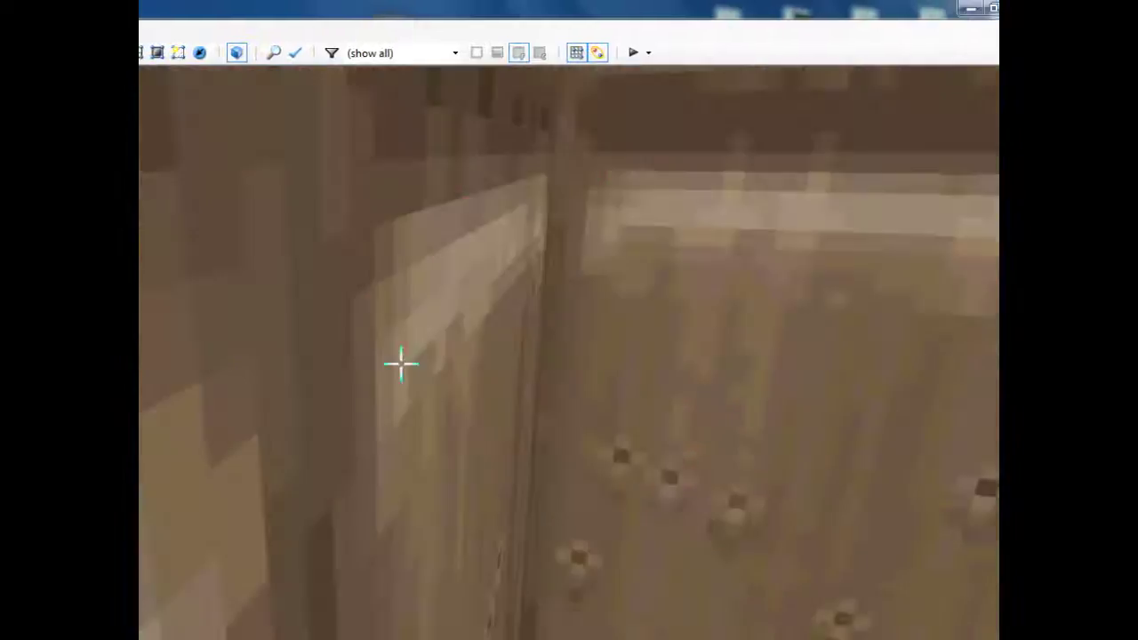
key("d")
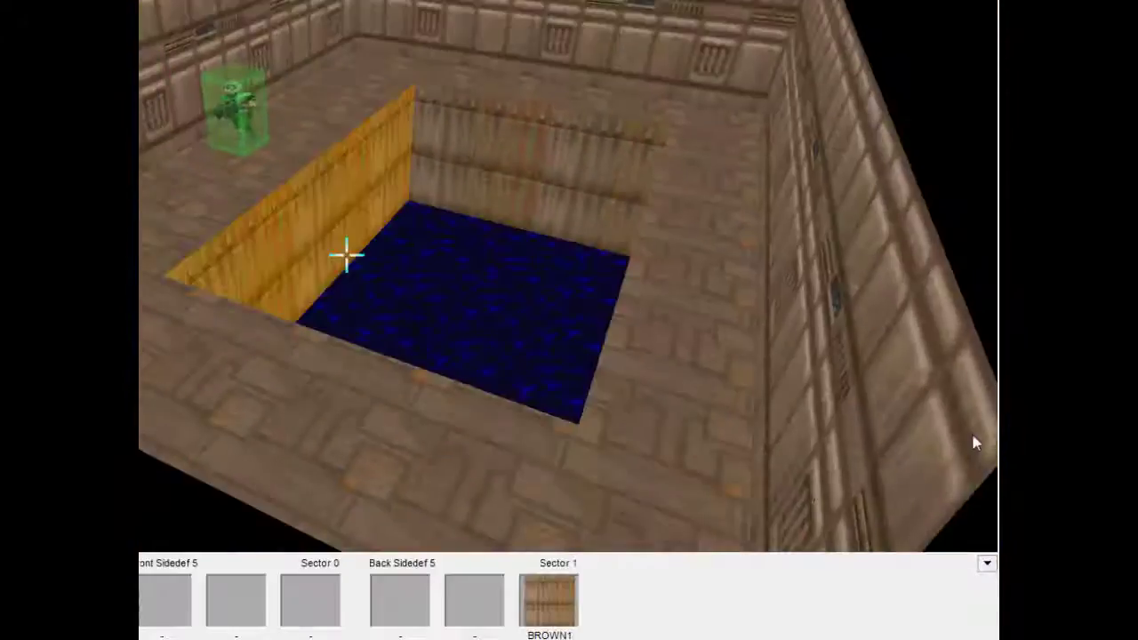
key("e")
key("e")
key("s")
key("d")
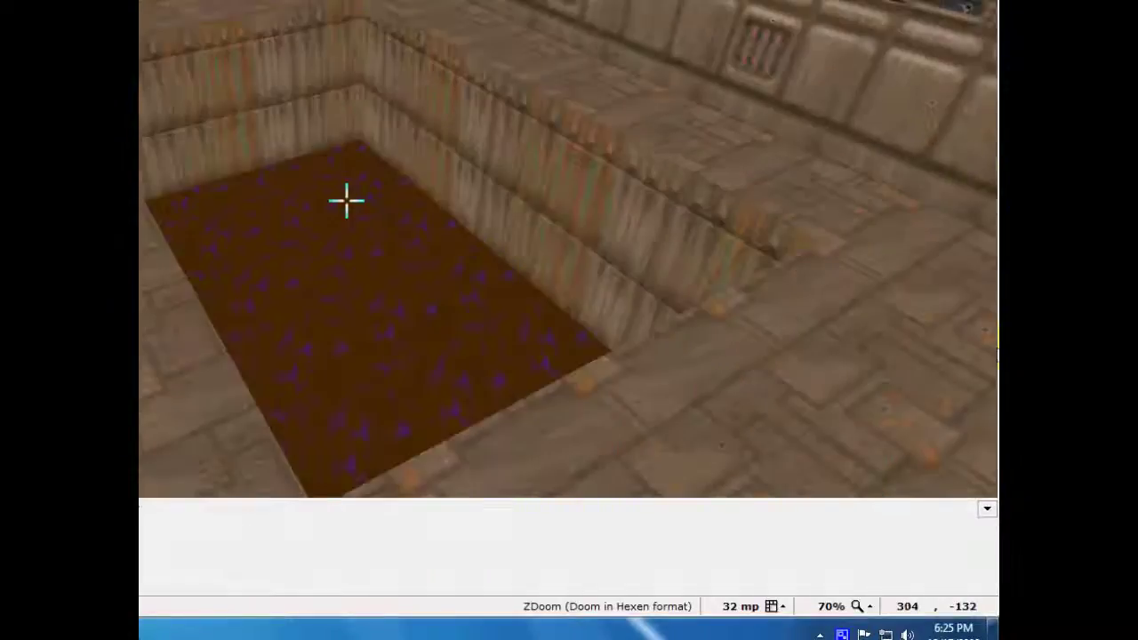
key("e")
key("f")
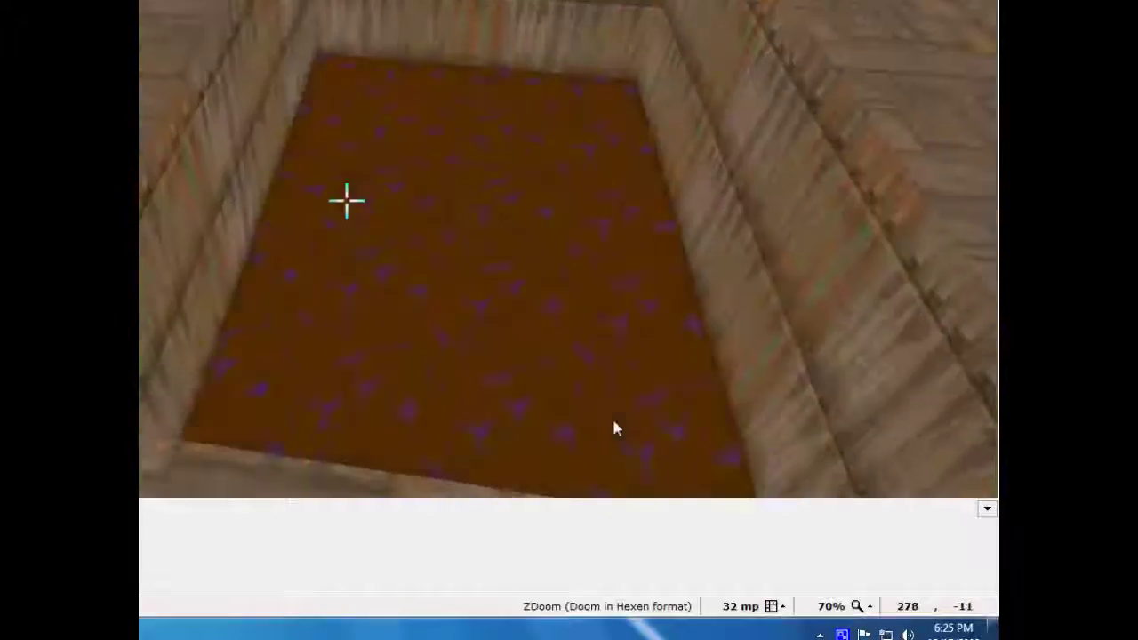
key("e")
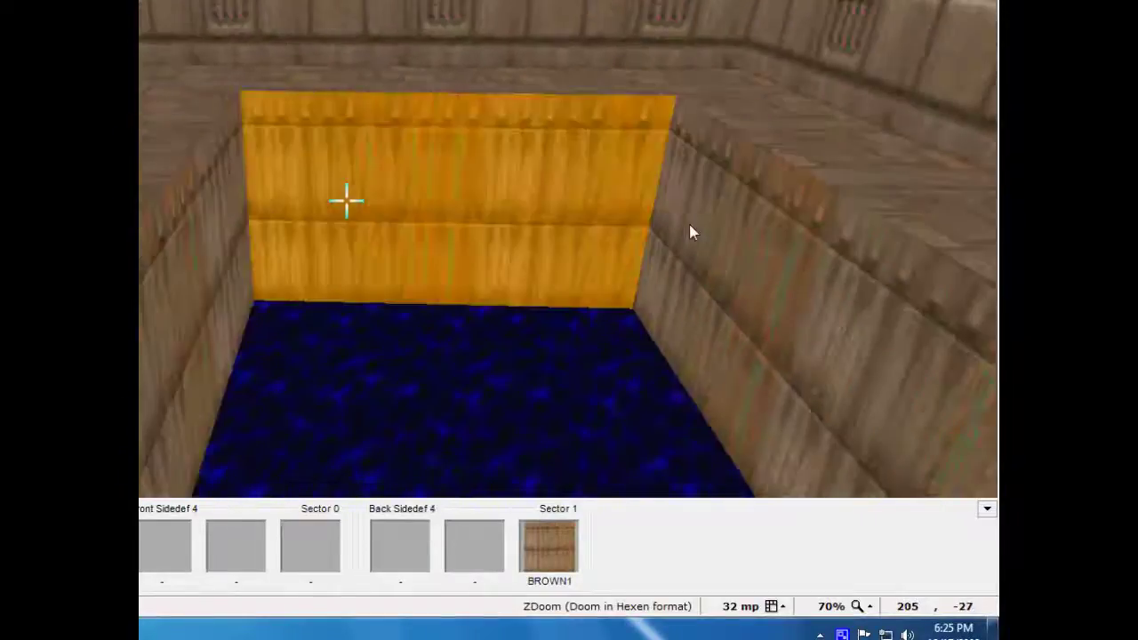
key("s")
key("d")
key("f")
key("w")
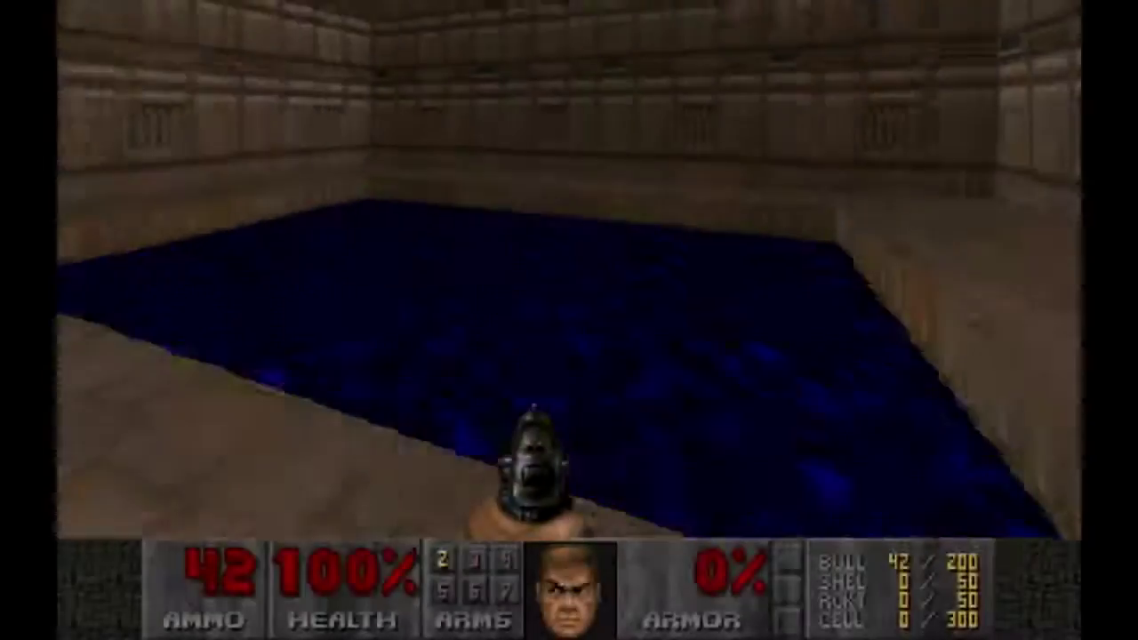
Step: Play-test the map in ZDoom by diving into the pool, firing underwater, climbing out and shooting at the water surface
key("s")
key("f")
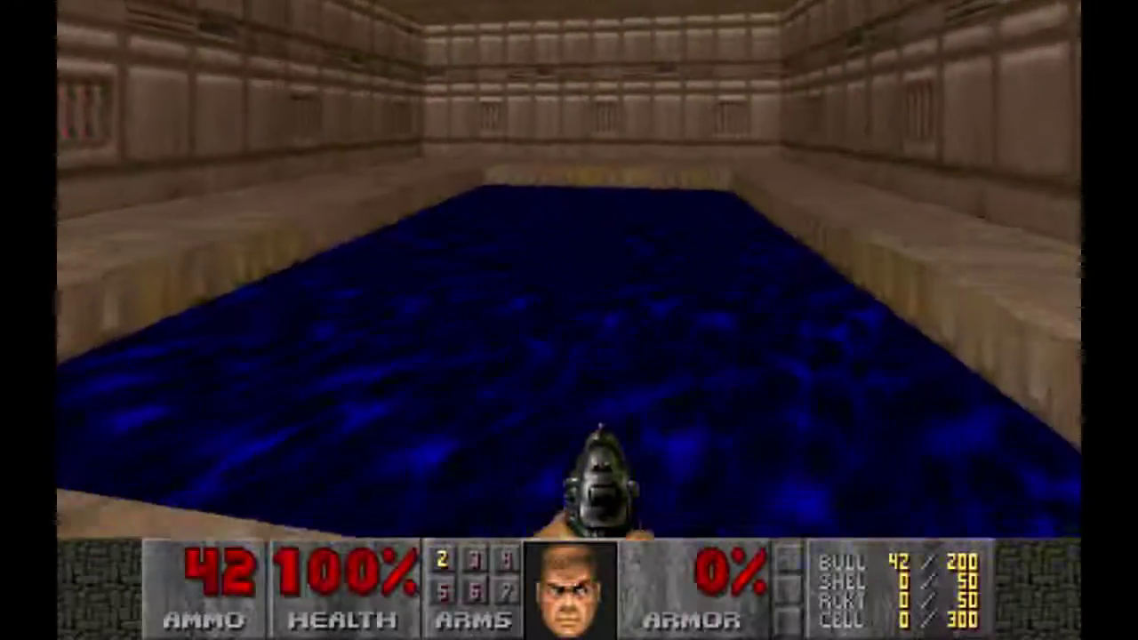
key("w")
left_click(568, 320)
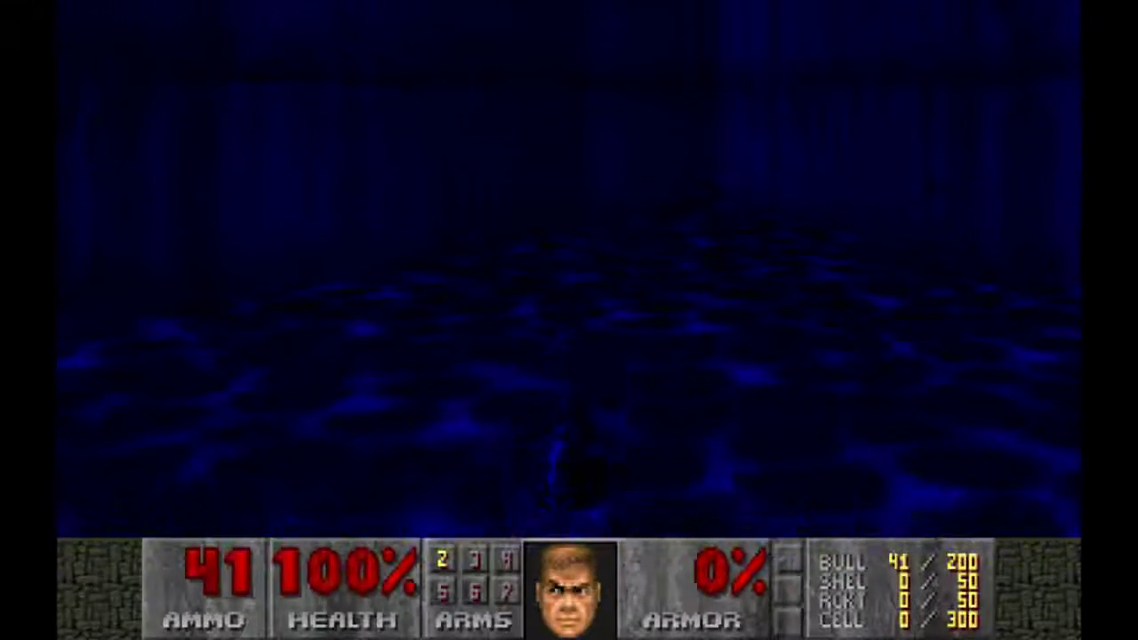
left_click(568, 320)
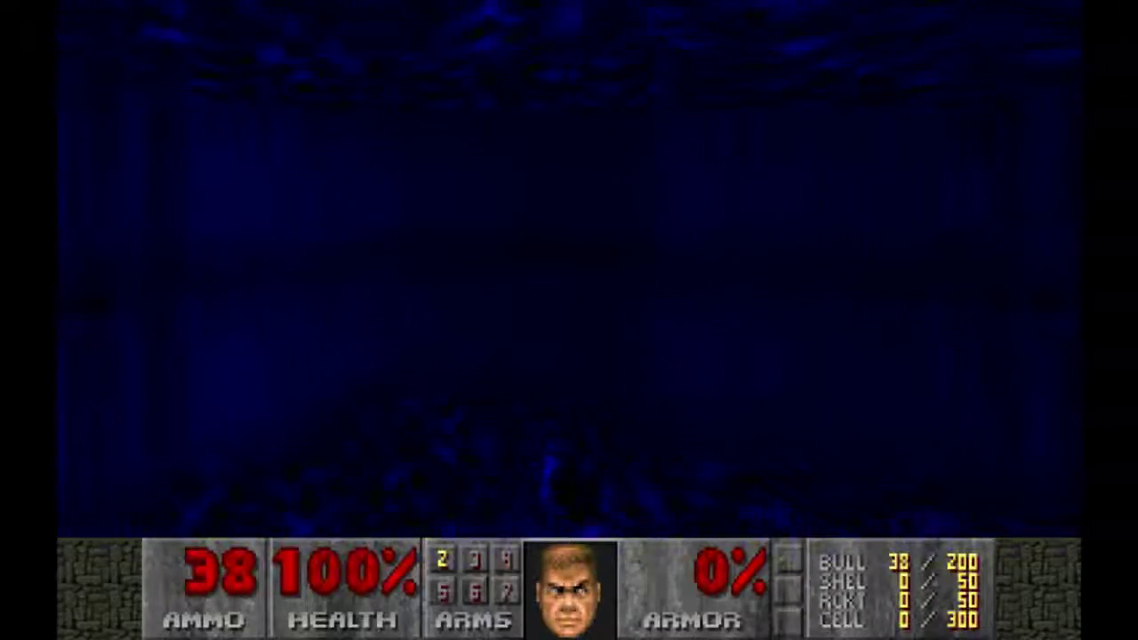
left_click(569, 320)
key("w")
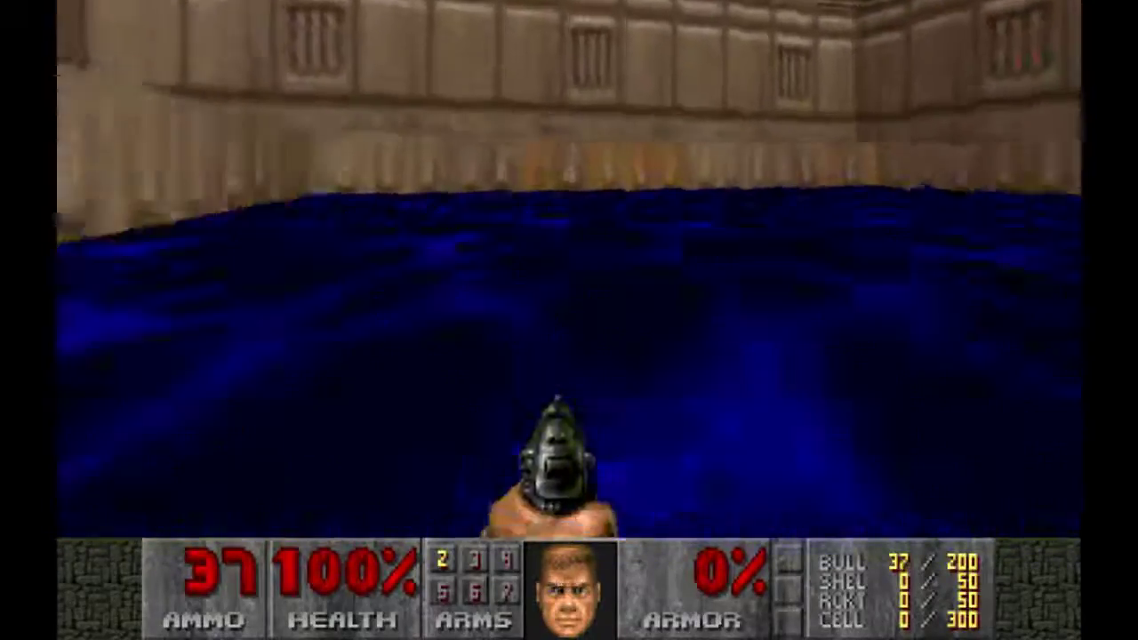
key("w")
key("w")
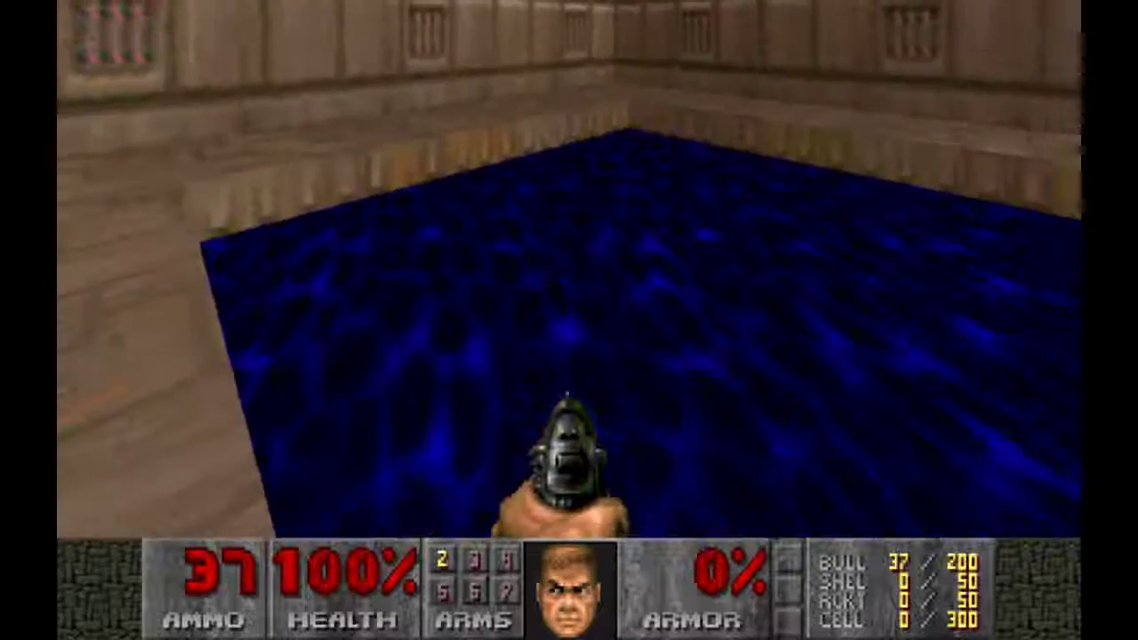
left_click(568, 320)
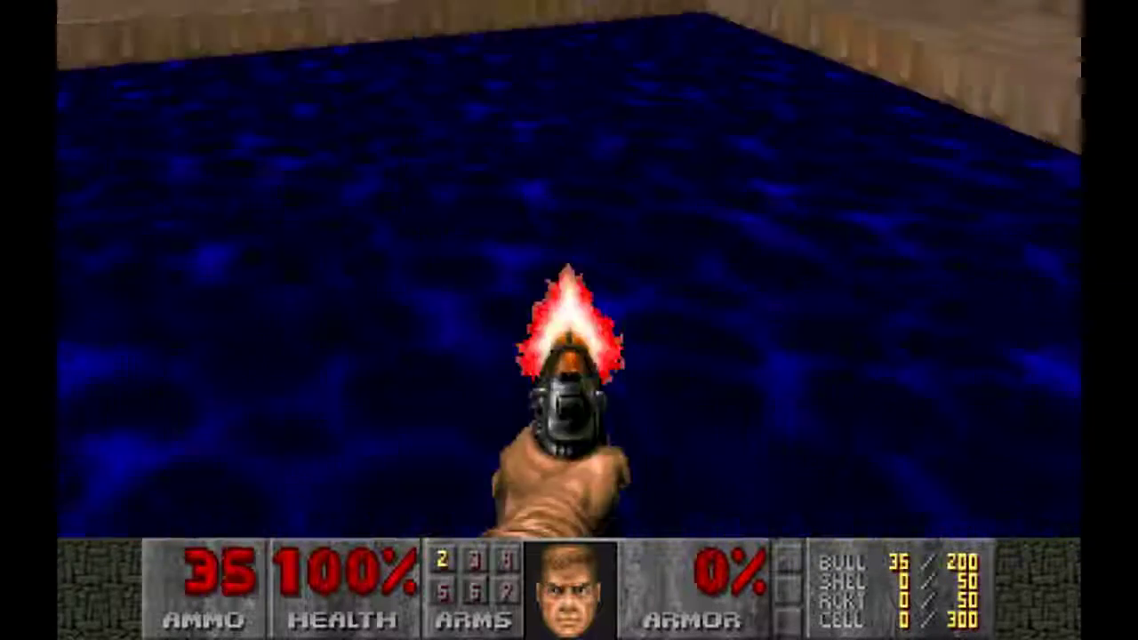
Step: Turn on no-clipping with the idclip cheat and walk through the walls to view the control sector from inside
type("aidclip")
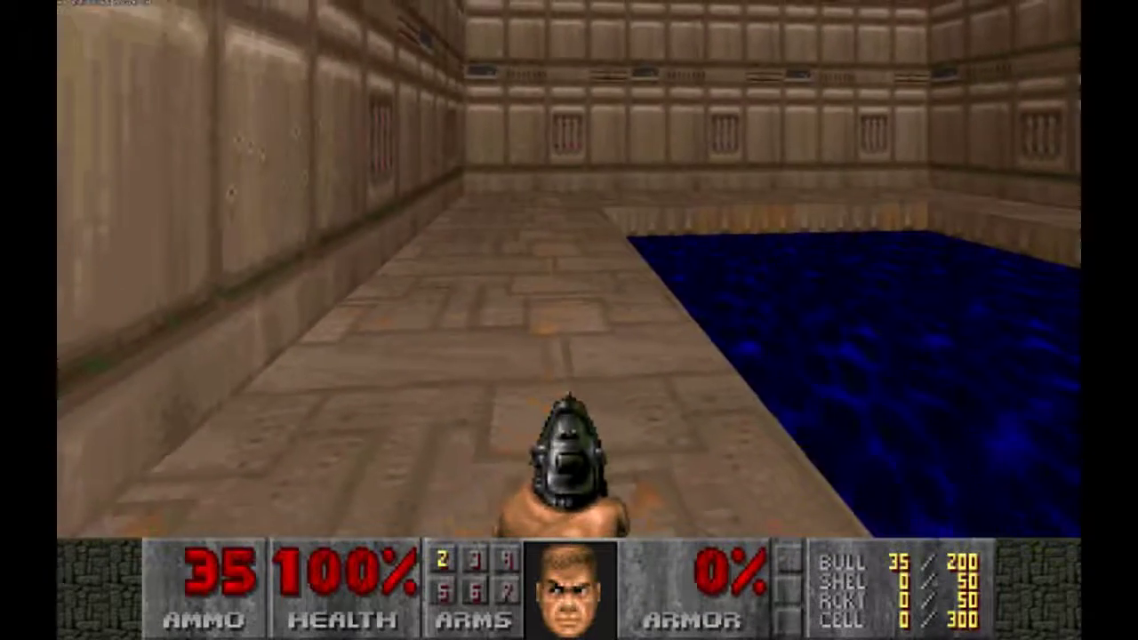
type("ww")
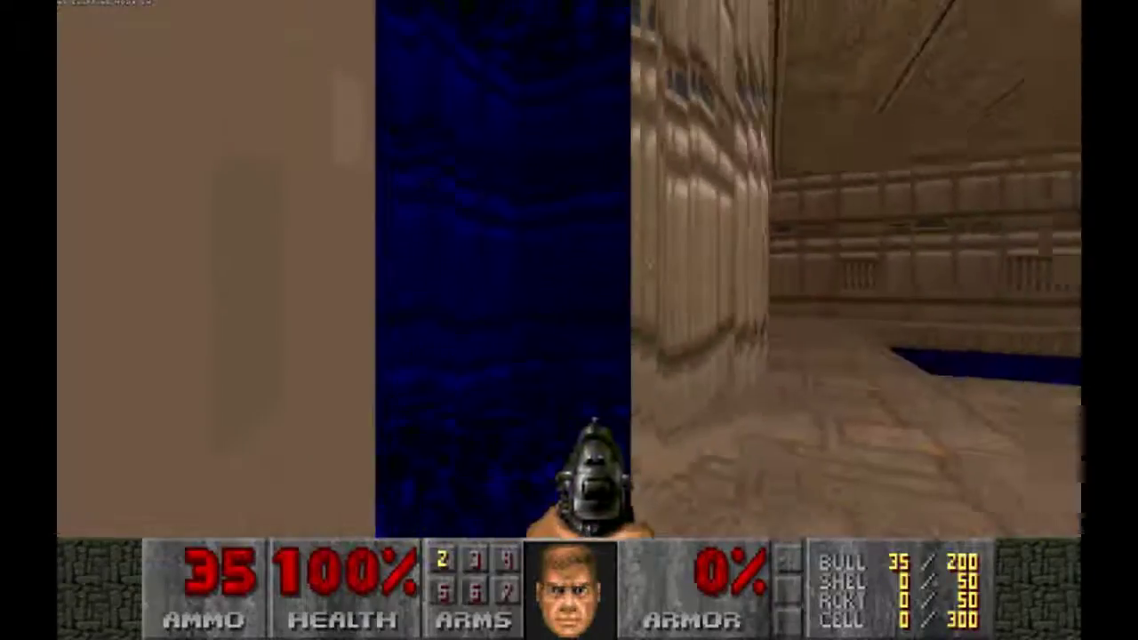
type("w")
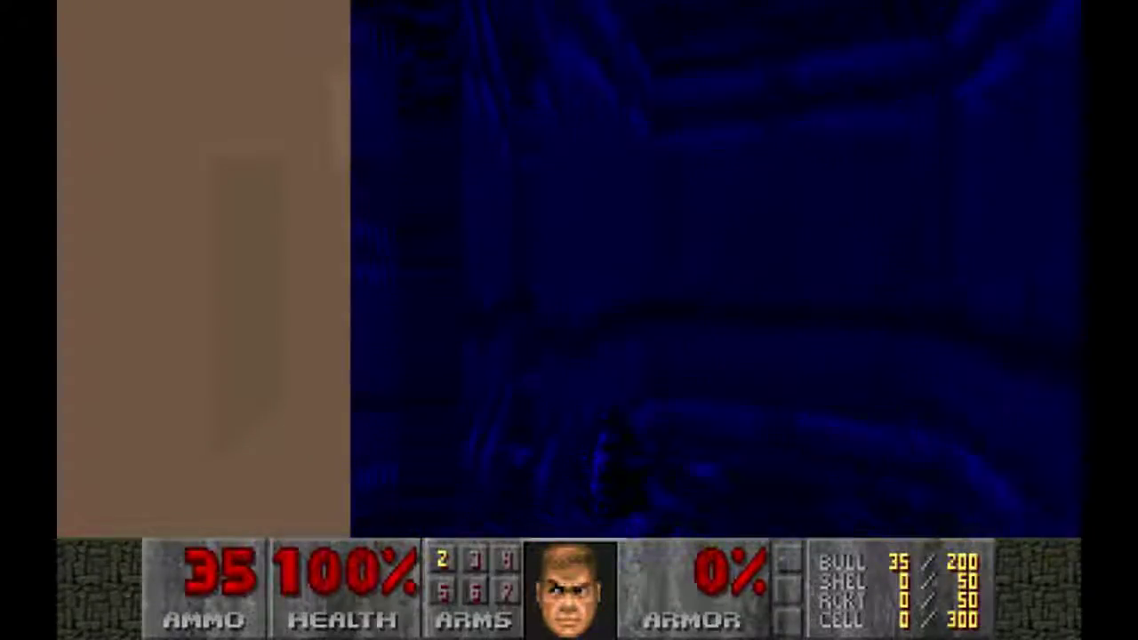
key("Left")
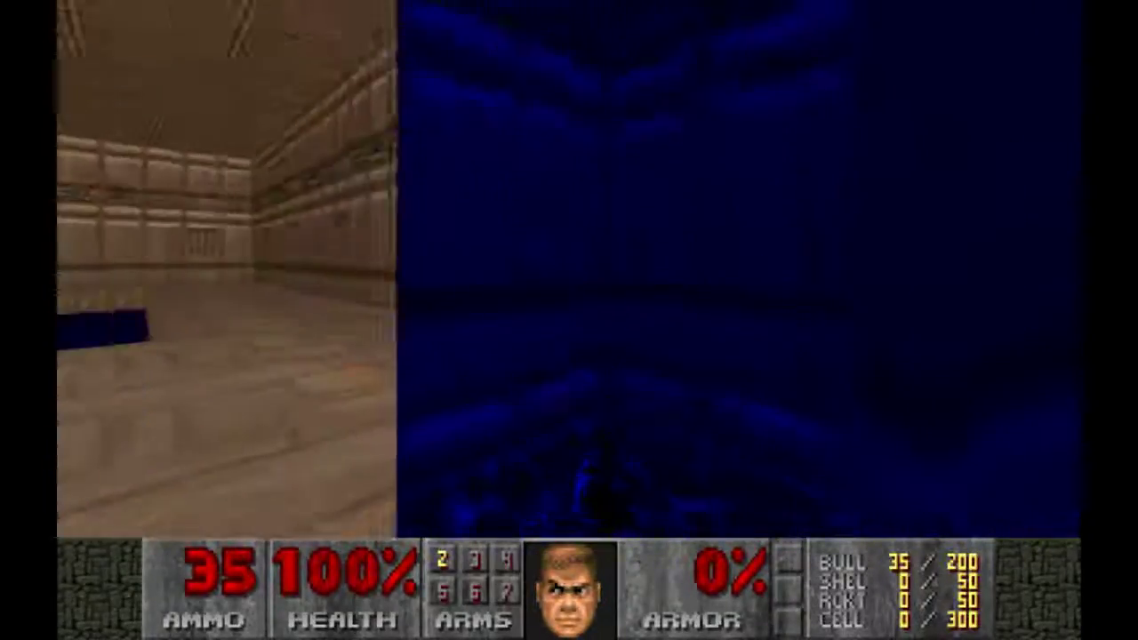
key("w")
key("w")
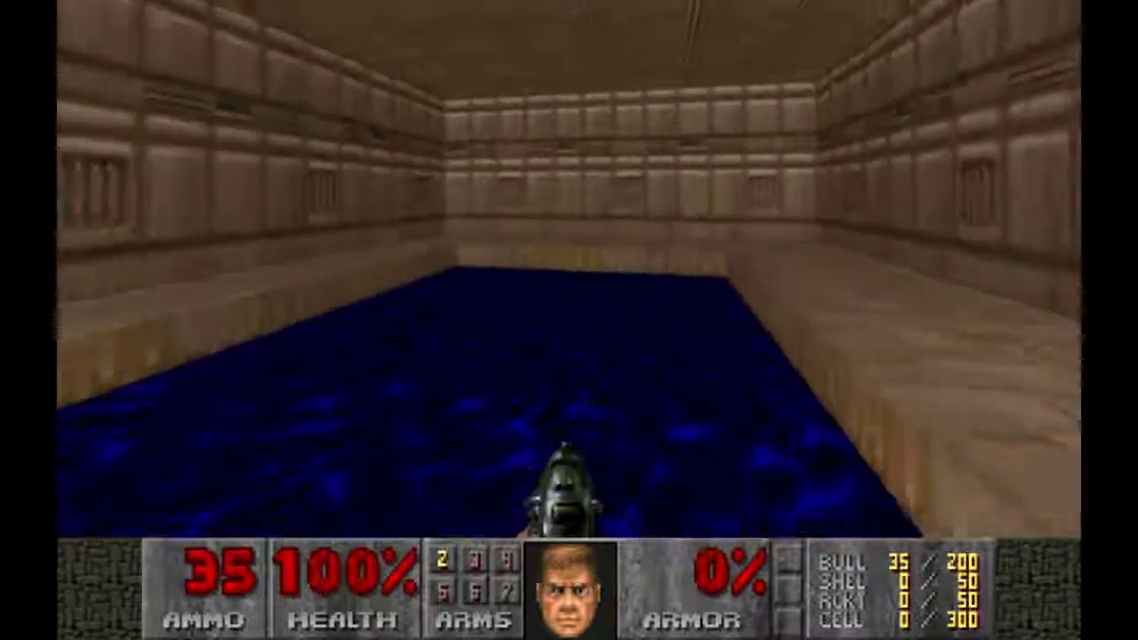